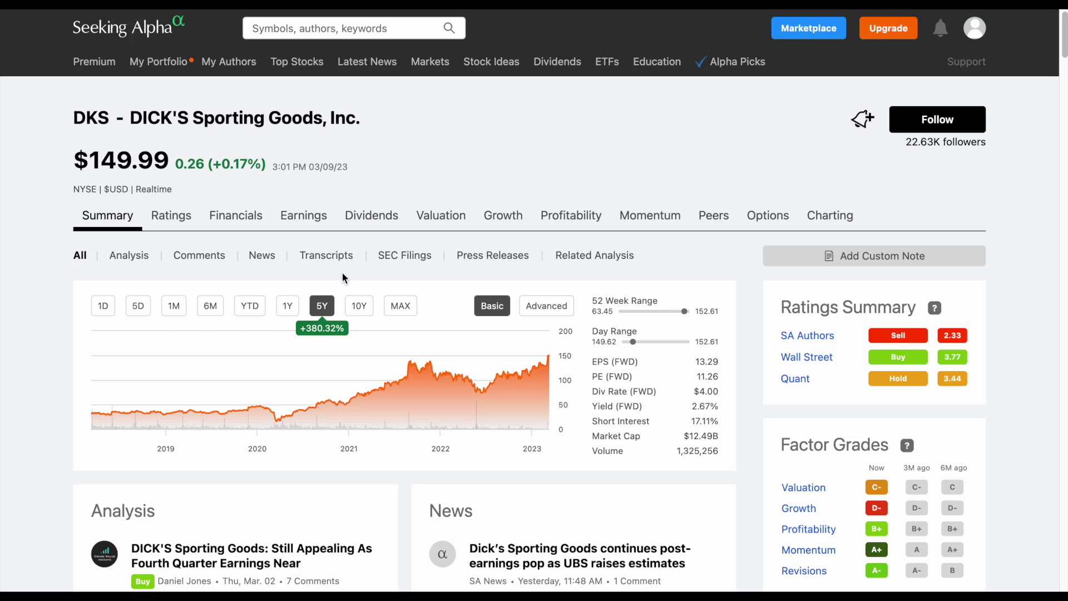
Step: Switch the DKS price chart to the 1Y range, then to the 1M range
left_click(287, 306)
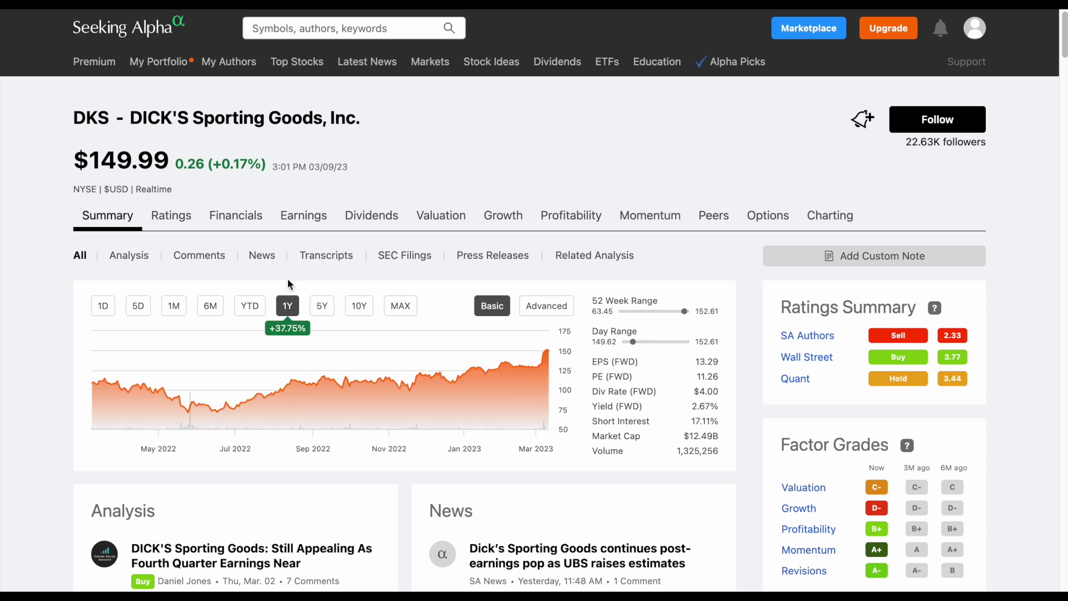
left_click(173, 307)
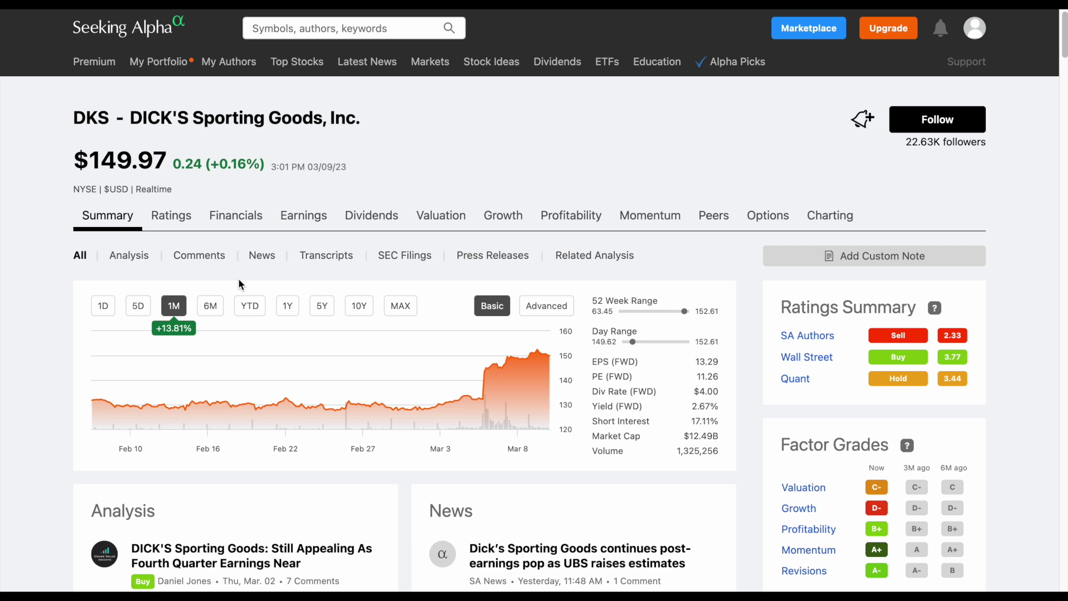
mouse_move(470, 395)
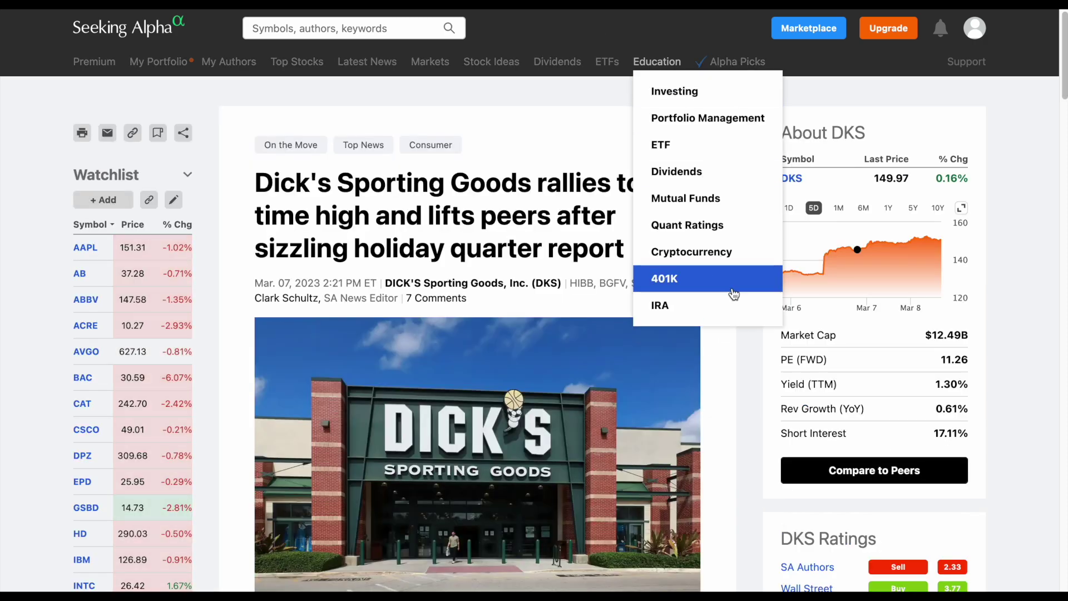
Step: Read the DKS rally article, highlighting its Morgan Stanley and Barclays mentions
scroll(666, 236, "down", 10)
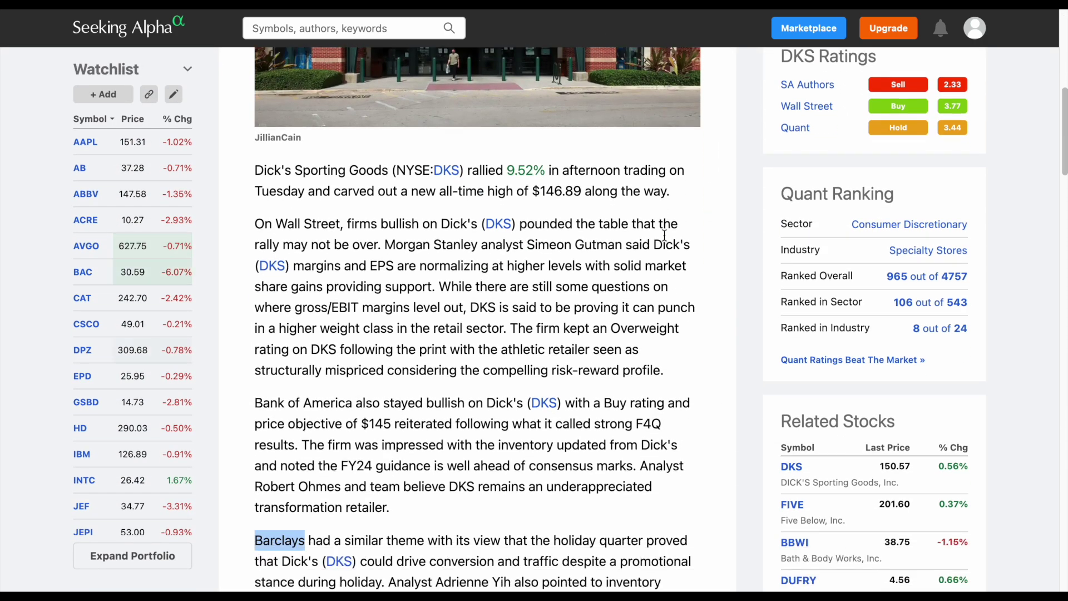
left_click_drag(385, 199, 478, 200)
scroll(479, 200, "down", 2)
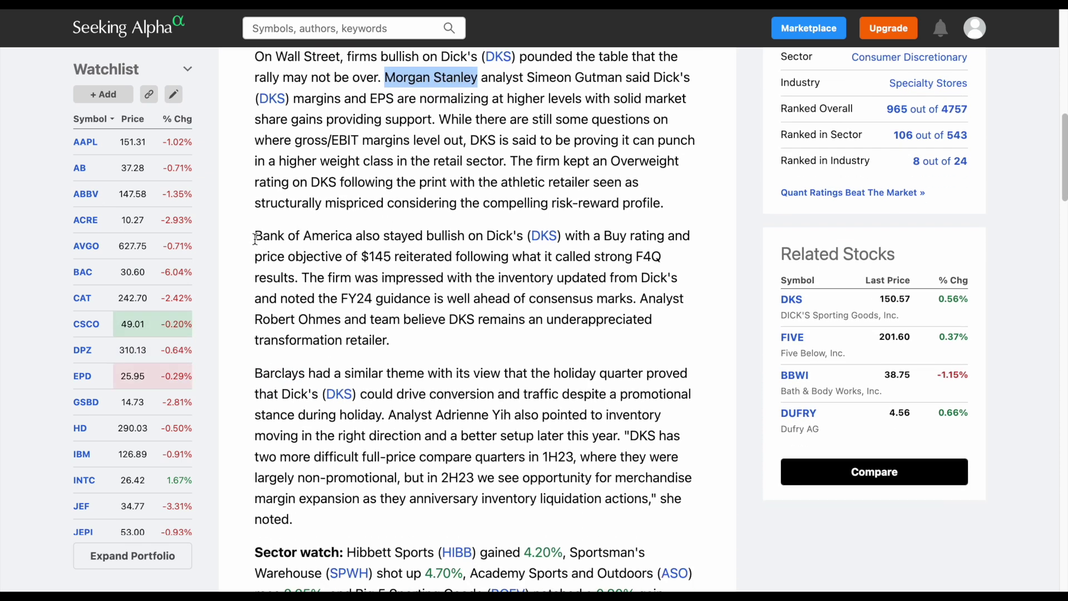
left_click_drag(256, 237, 356, 239)
left_click_drag(255, 372, 308, 371)
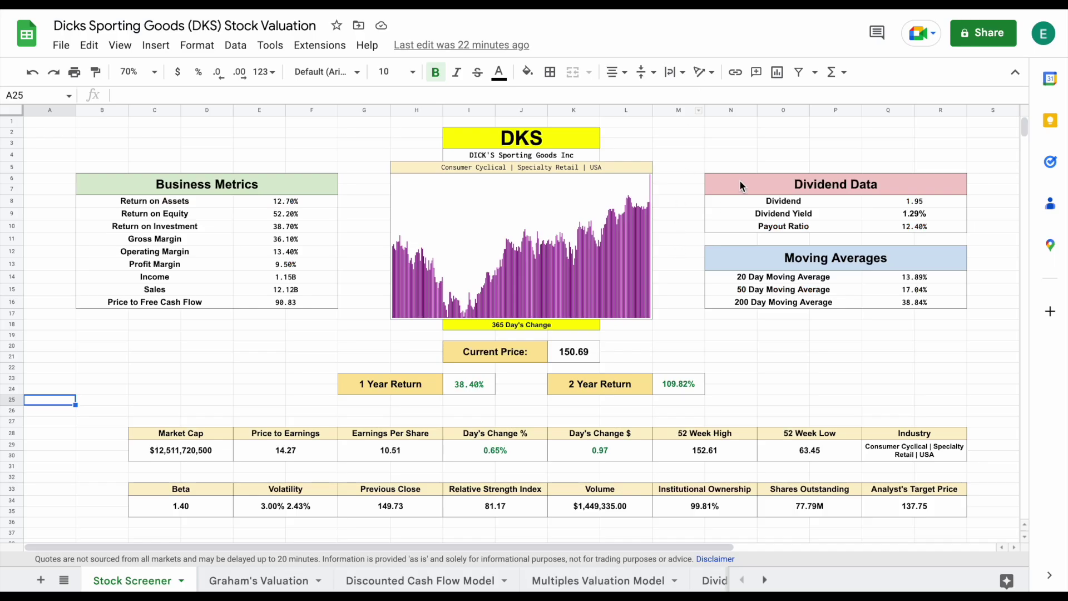
Step: Check the company-name formula, then browse the Graham's, DCF, Multiples and Dividend Discount sheets
left_click(782, 144)
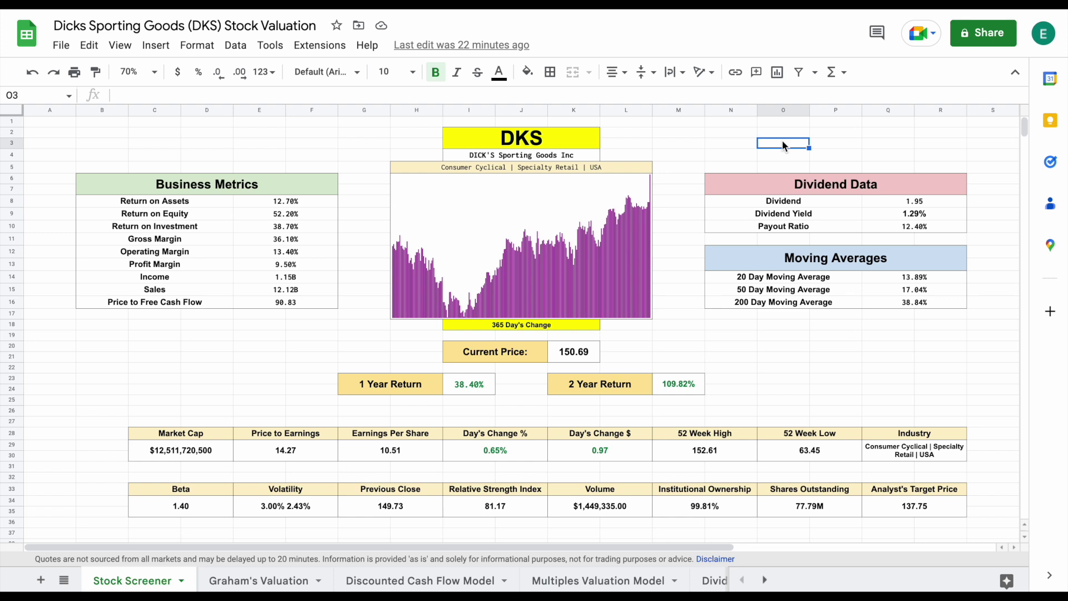
left_click(575, 161)
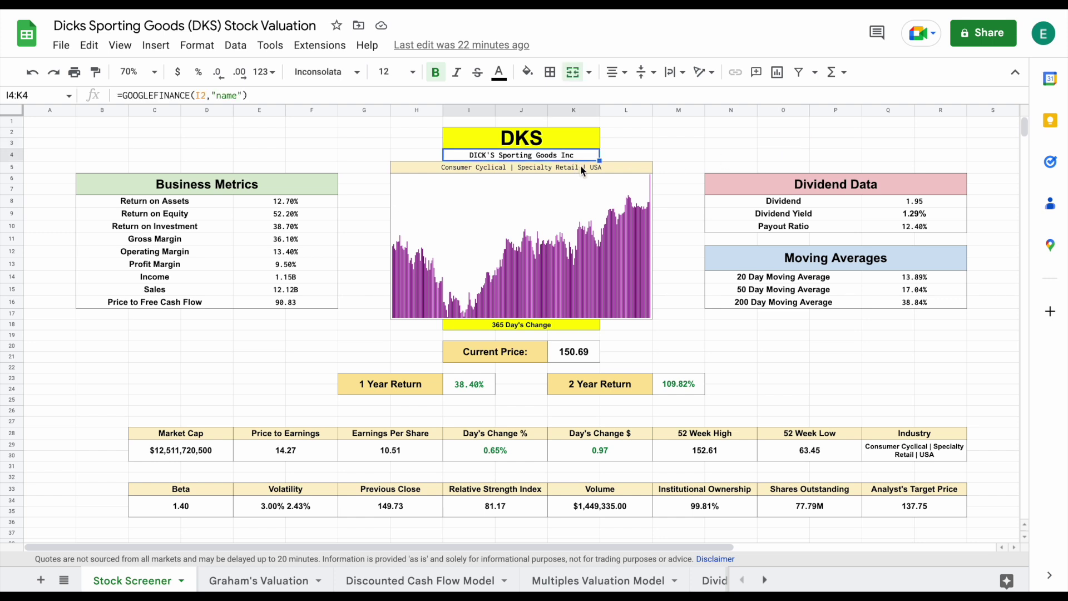
left_click(259, 579)
left_click(422, 580)
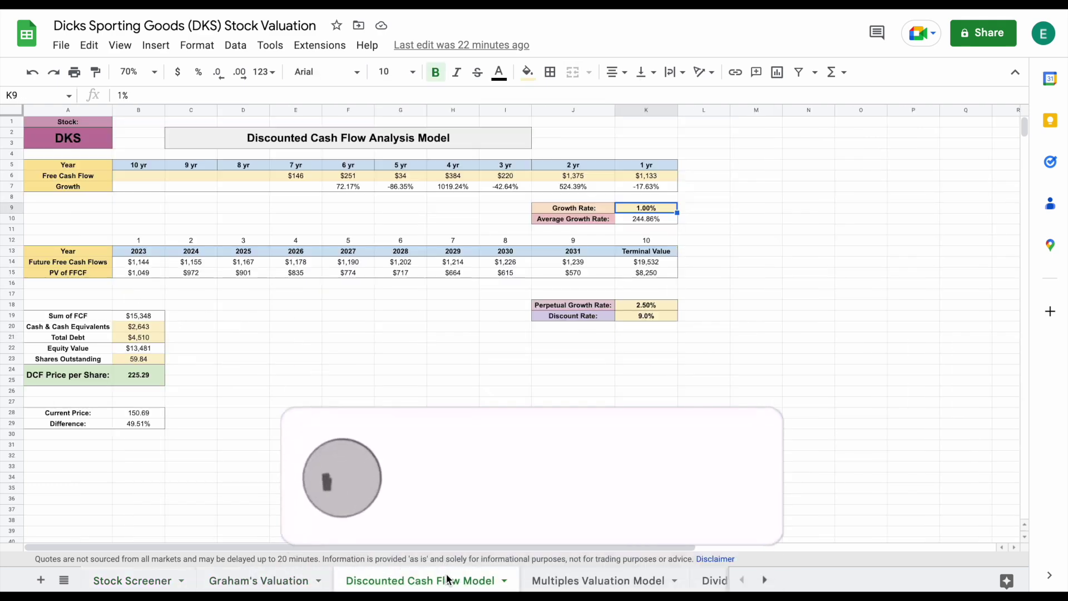
left_click(612, 573)
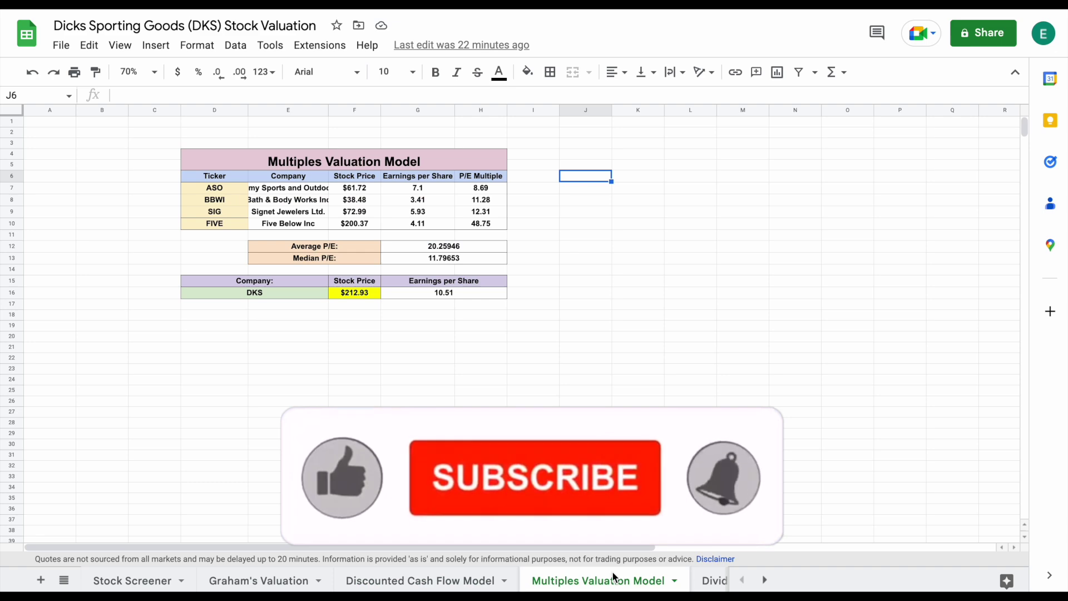
left_click(715, 580)
left_click(744, 581)
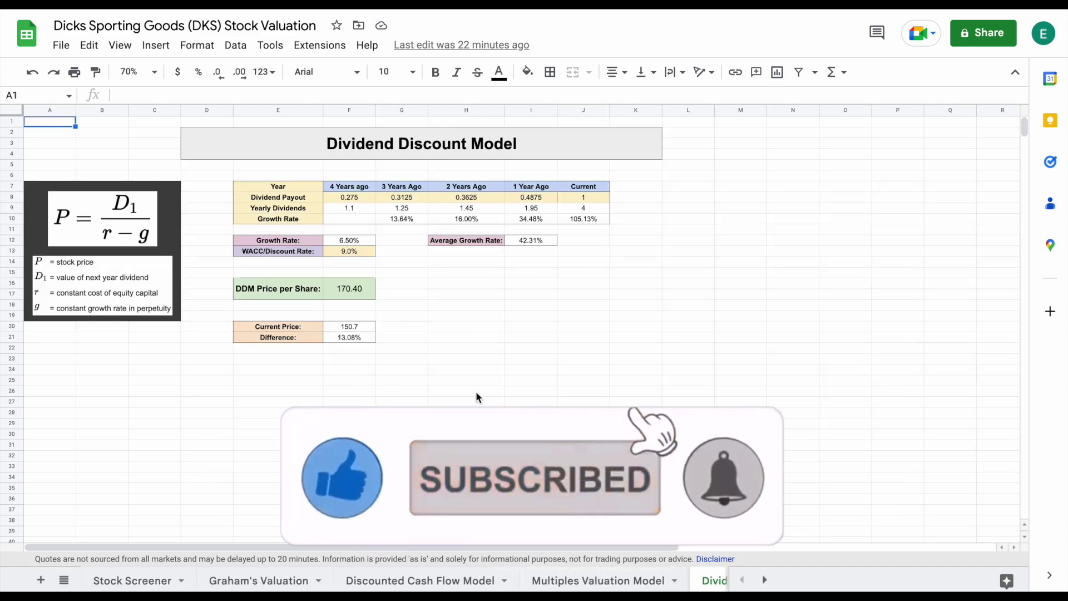
Step: Return to the Stock Screener and select the DKS ticker cell to change it
left_click(138, 576)
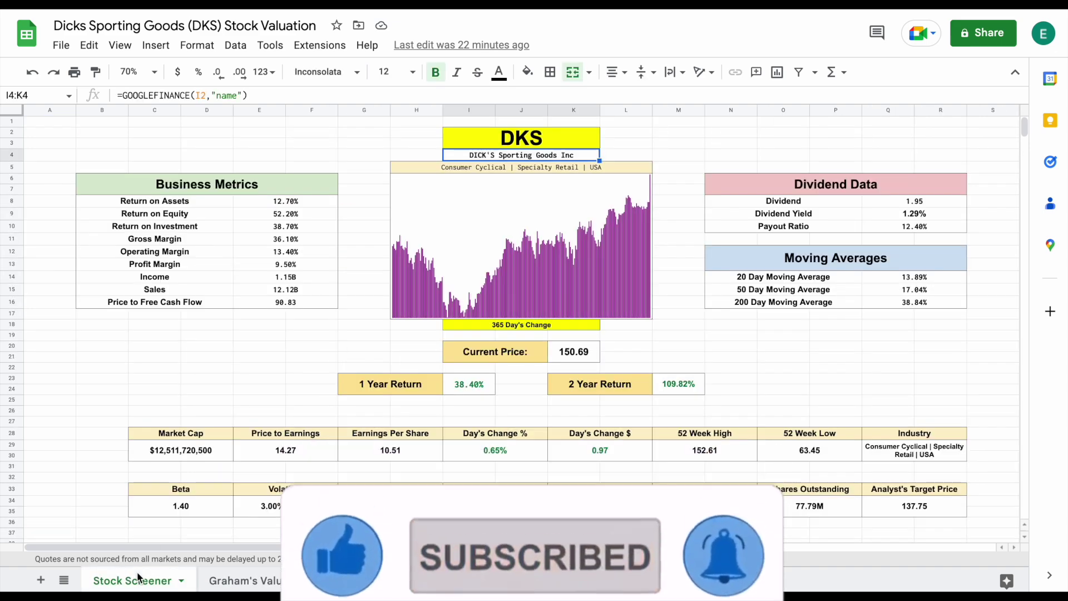
left_click(567, 144)
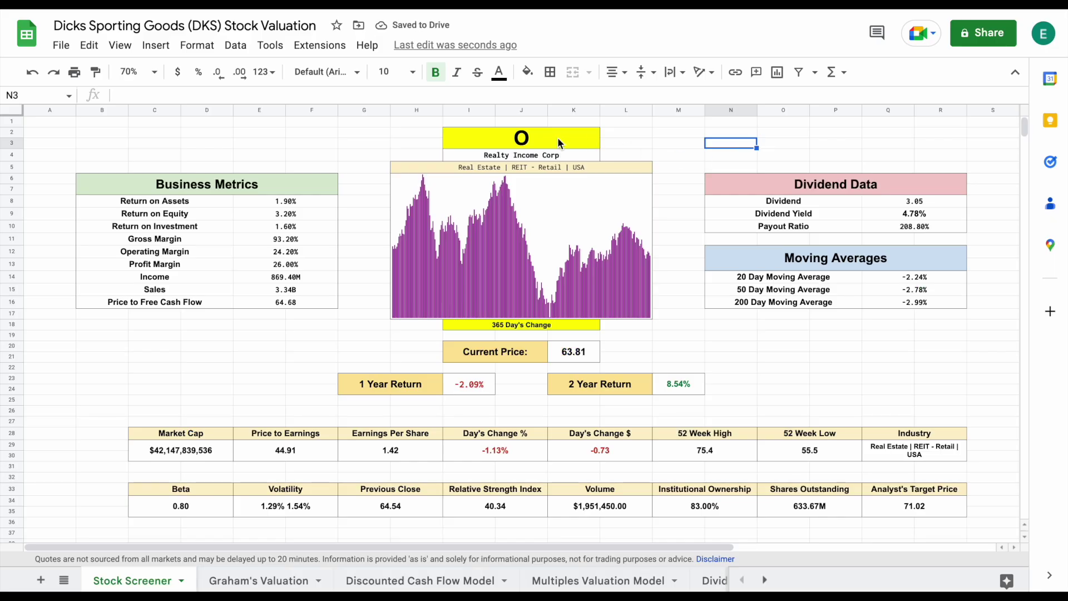
left_click(558, 139)
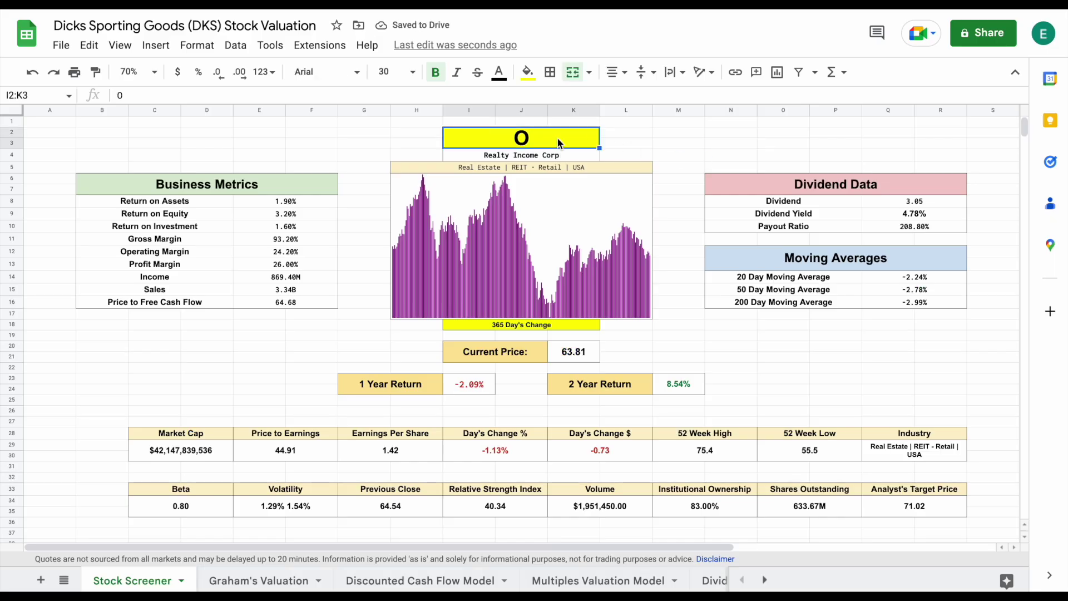
Step: Enter DKS as the ticker and review the reloaded 365 Day's Change figures
type("DKS")
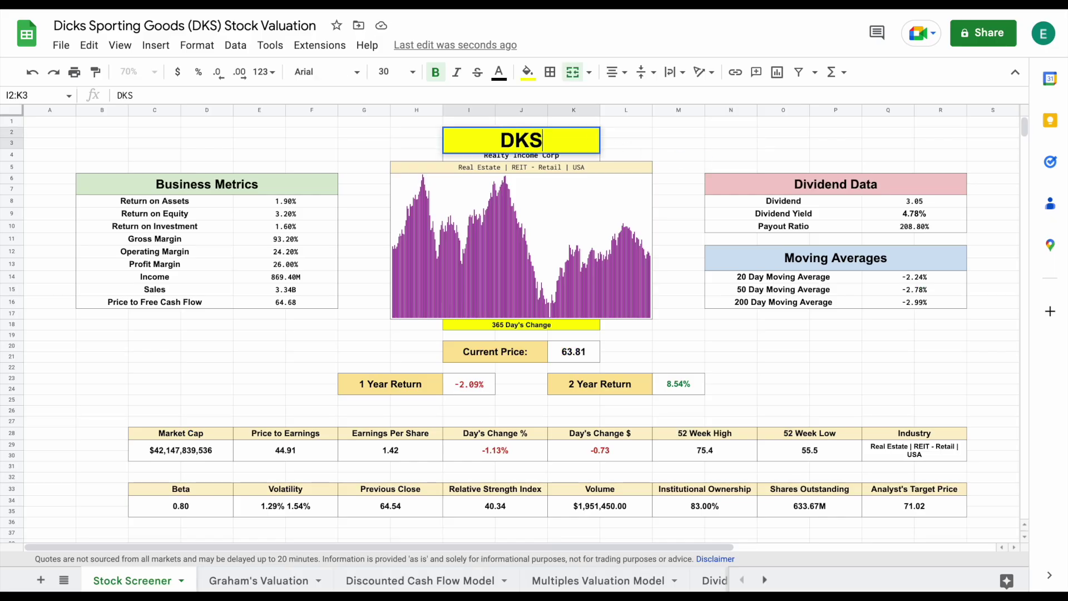
key("Return")
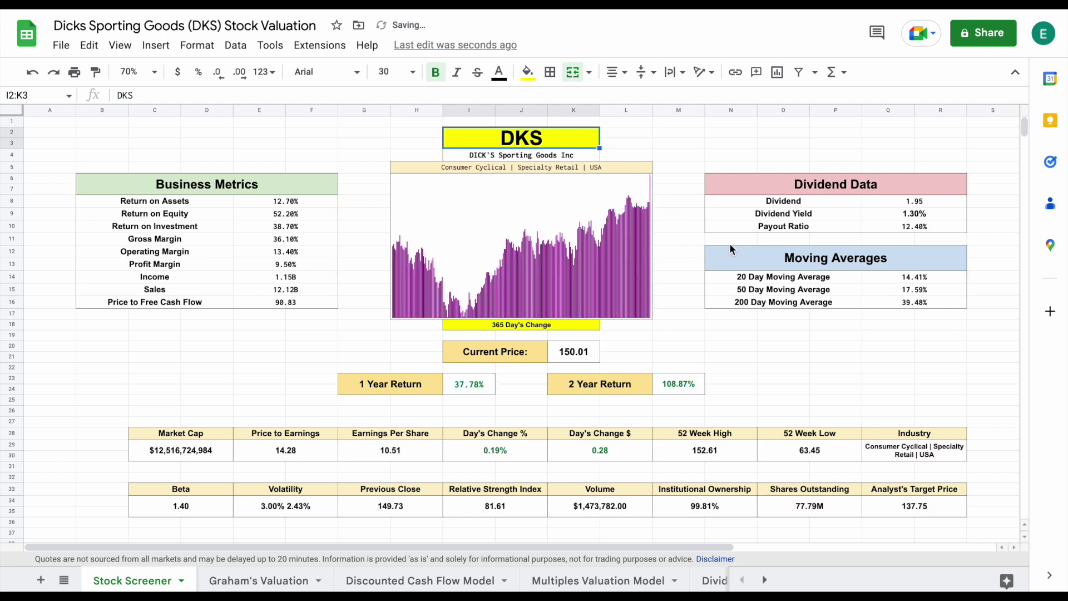
left_click(524, 326)
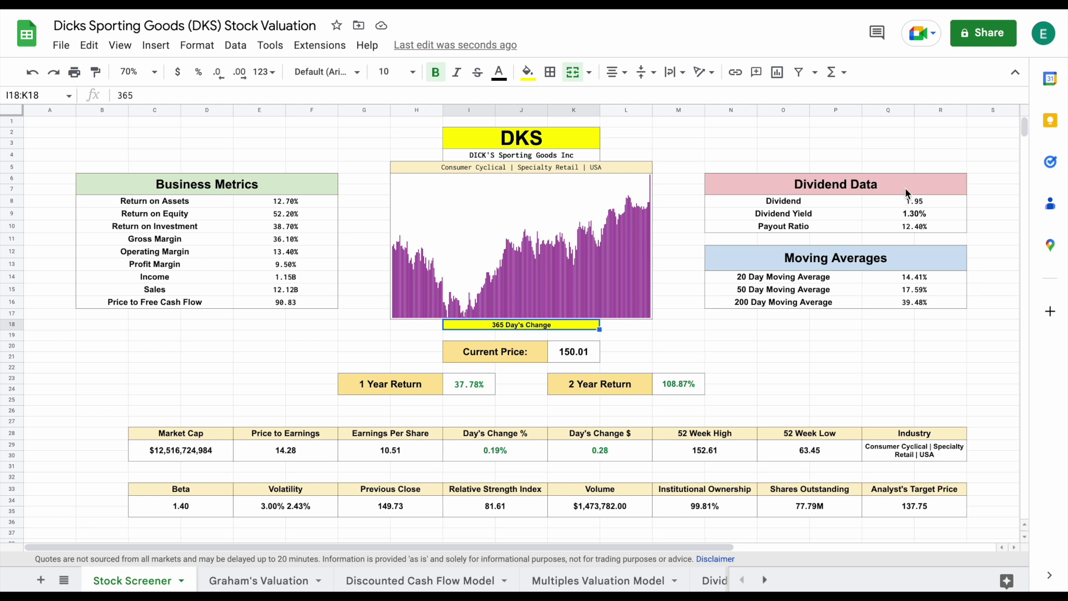
Step: Review the dividend data, then highlight the 2.67% forward yield on Seeking Alpha
left_click_drag(835, 204, 909, 231)
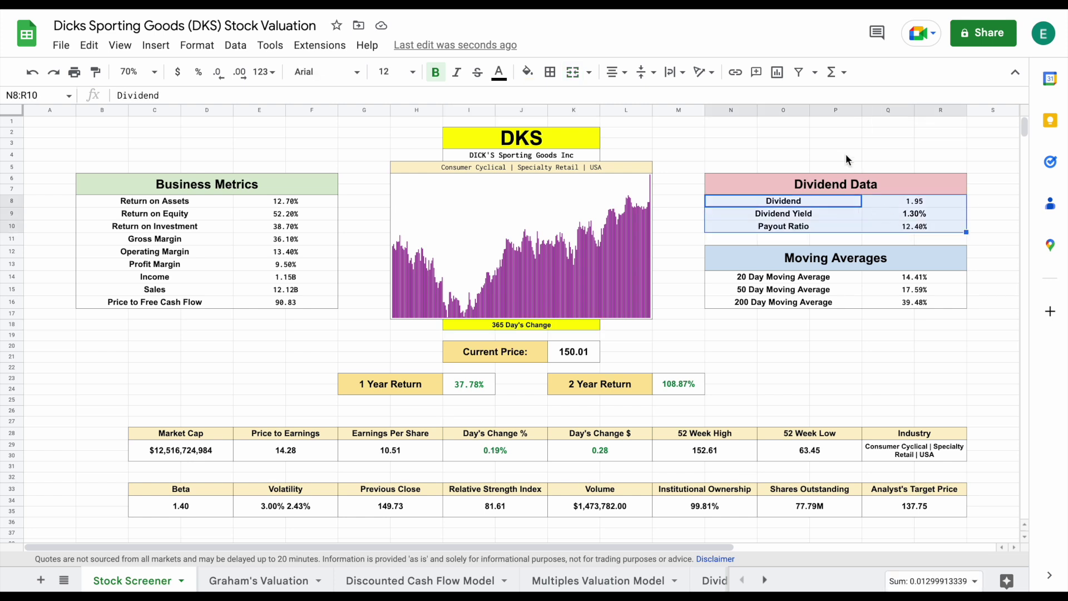
left_click(830, 137)
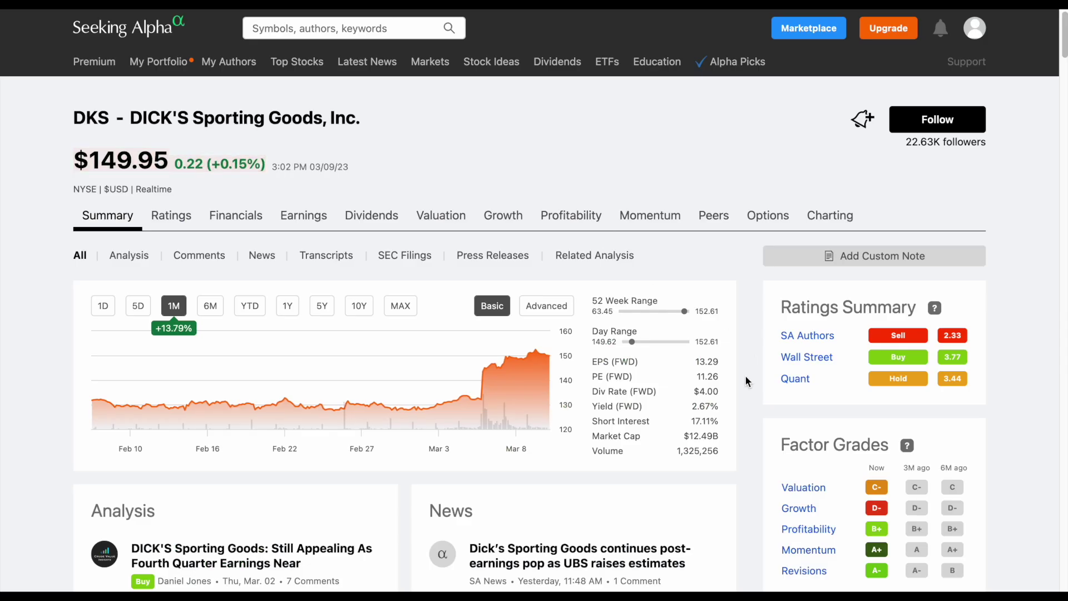
left_click_drag(690, 411, 725, 412)
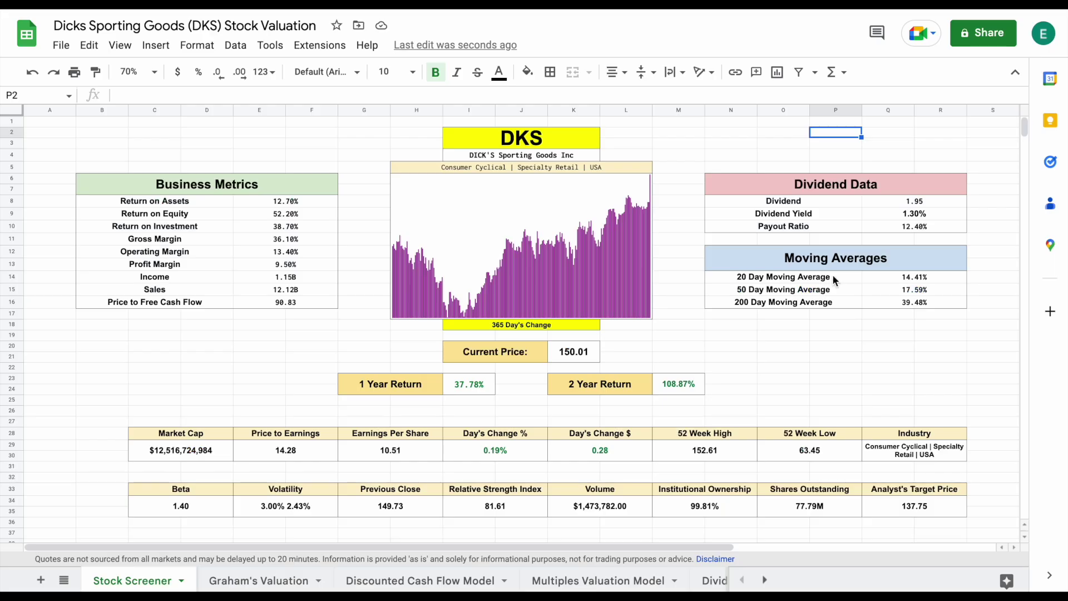
Step: Review the Payout Ratio, Target Price, Institutional Ownership and Beta formulas, then open Graham's Valuation
left_click(857, 346)
left_click_drag(826, 225, 930, 225)
left_click(931, 226)
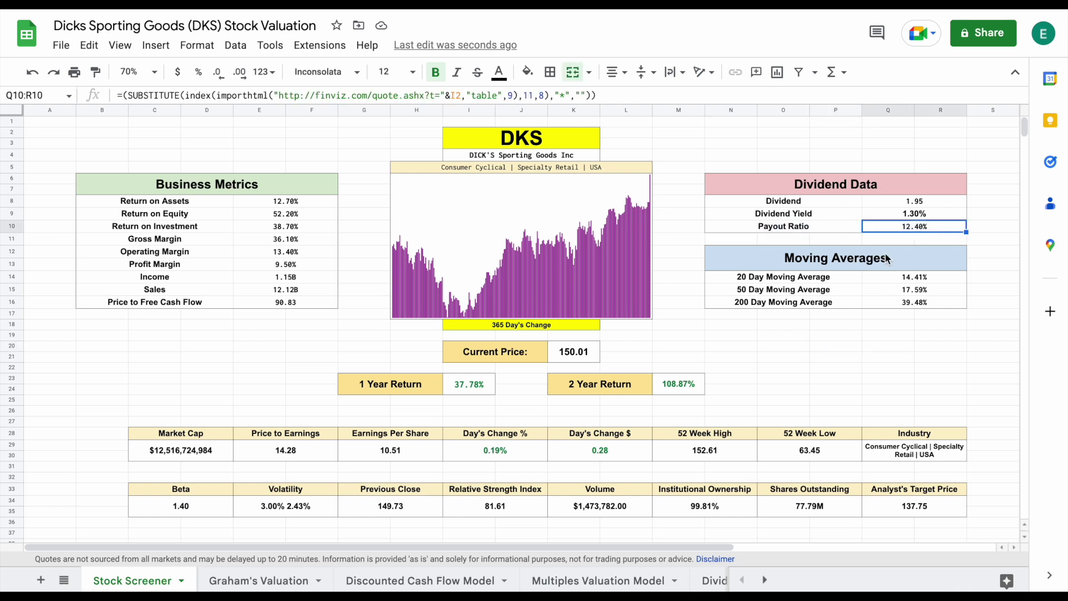
left_click(945, 511)
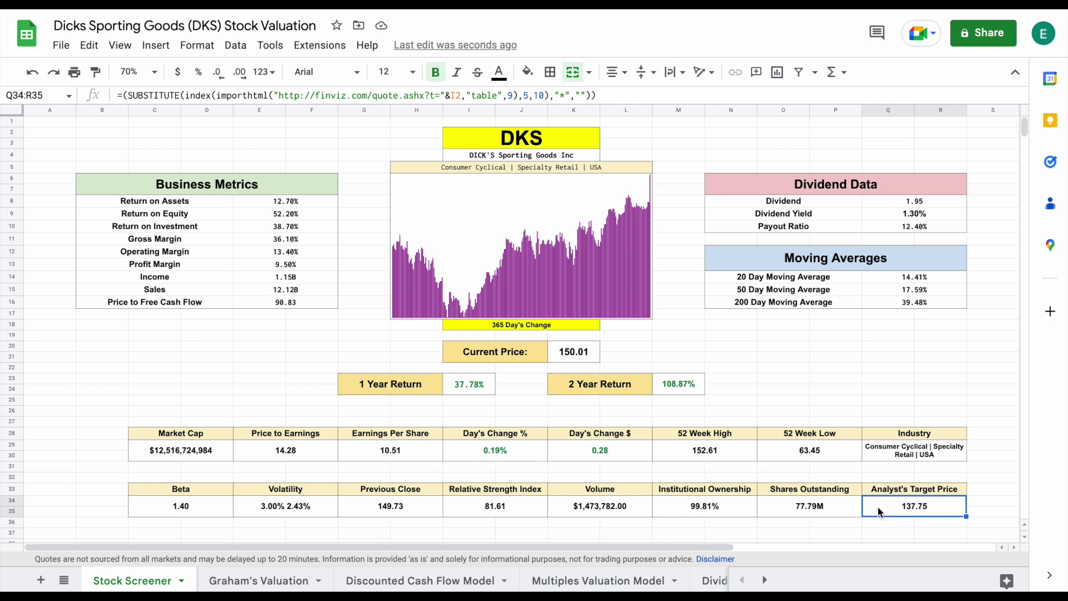
left_click(730, 514)
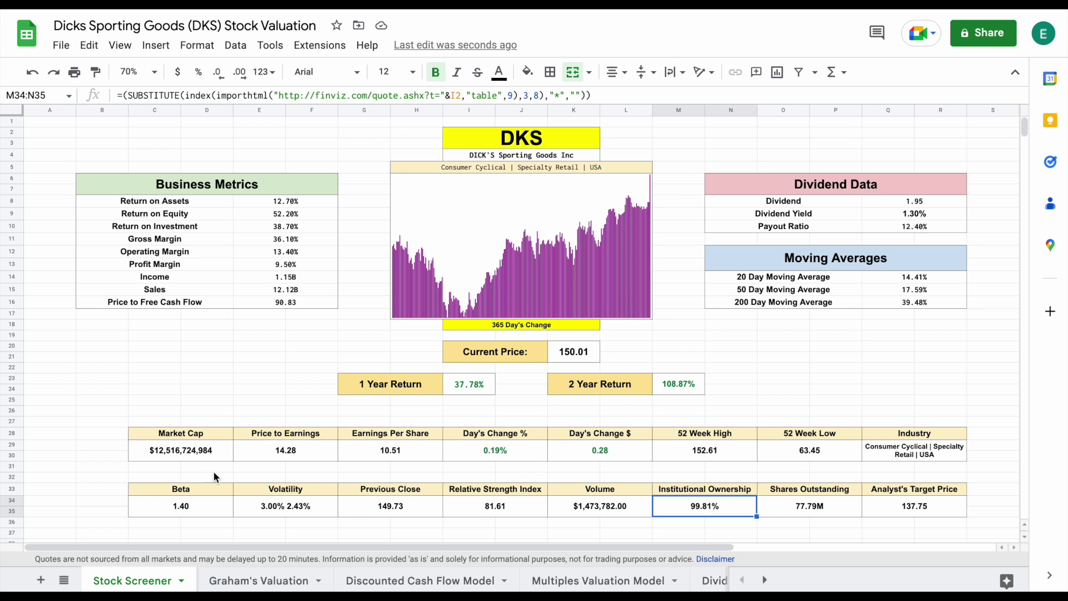
left_click(177, 508)
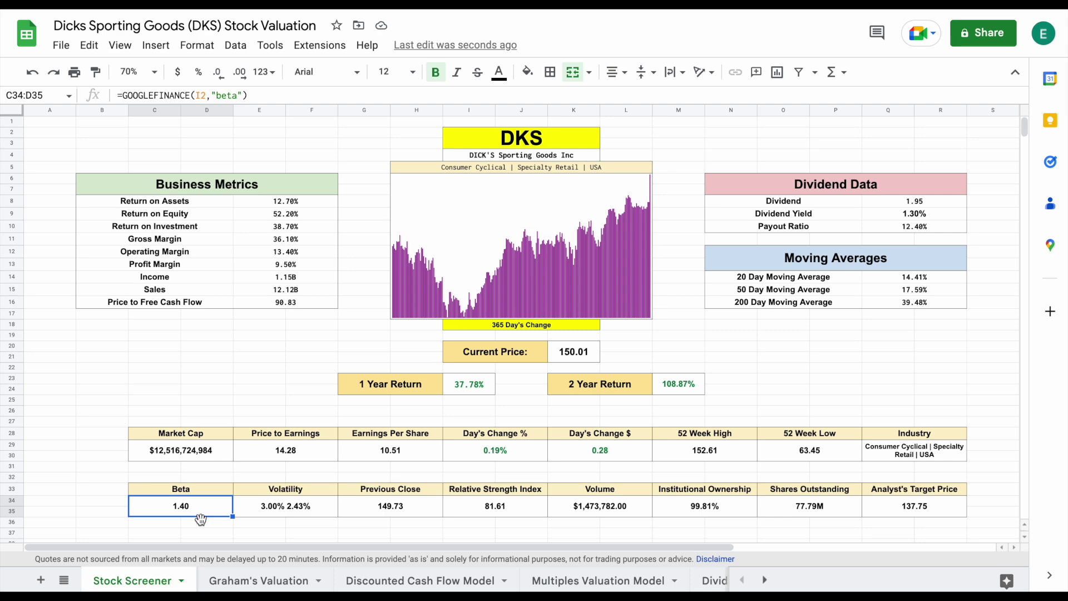
left_click(273, 580)
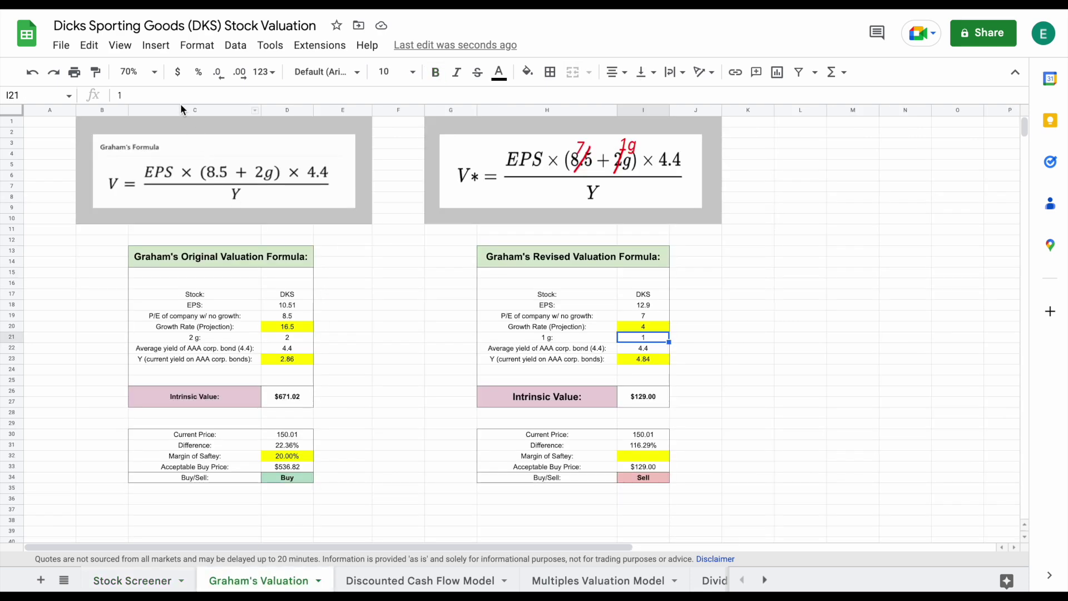
left_click(137, 72)
left_click(146, 148)
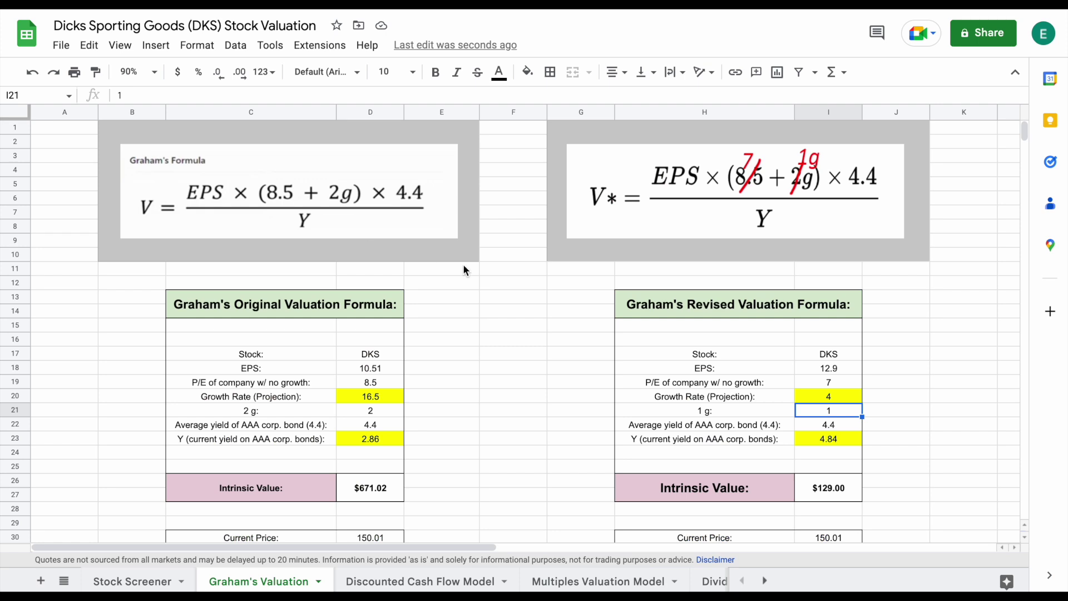
scroll(464, 266, "right", 3)
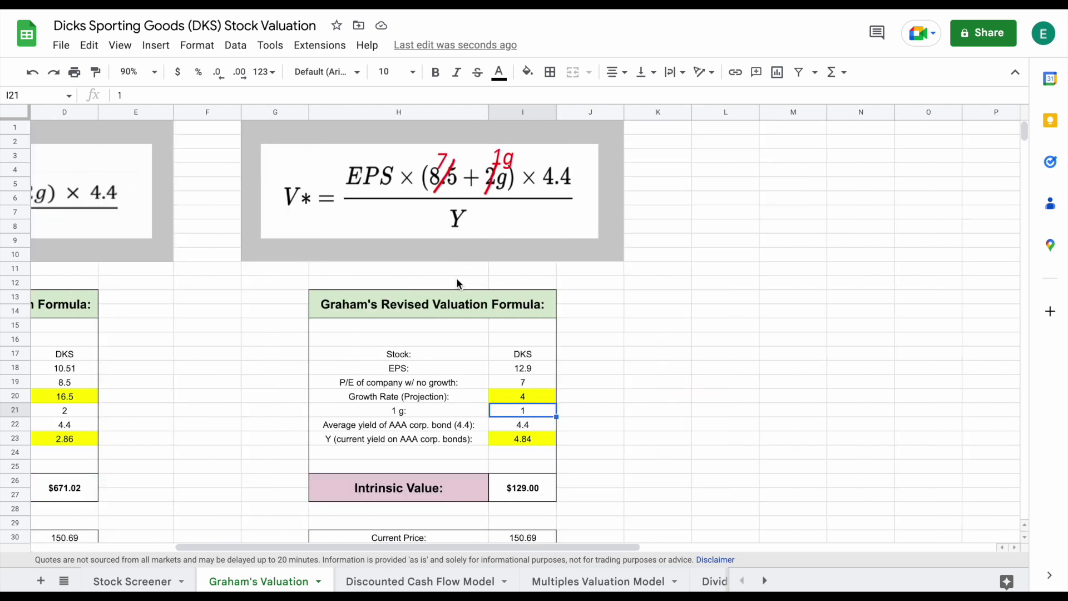
left_click(697, 343)
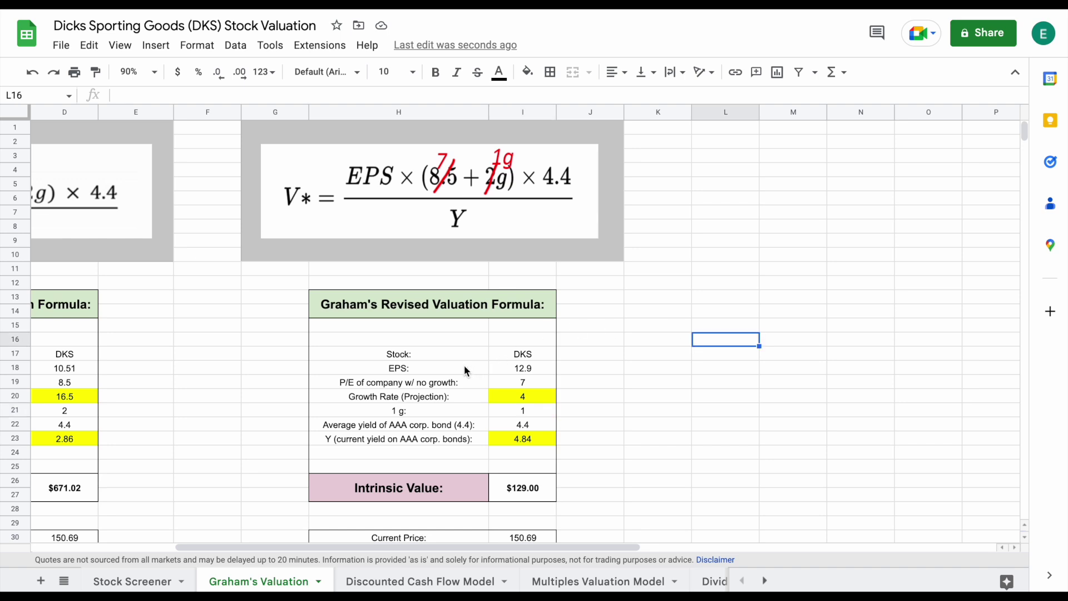
left_click_drag(464, 366, 526, 370)
left_click(489, 398)
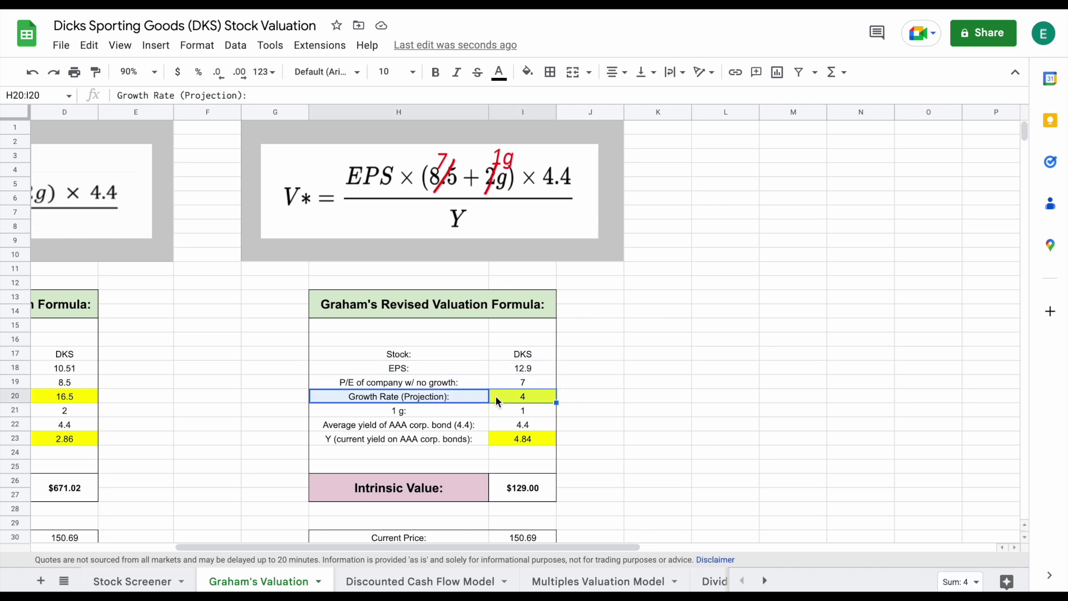
left_click(496, 396)
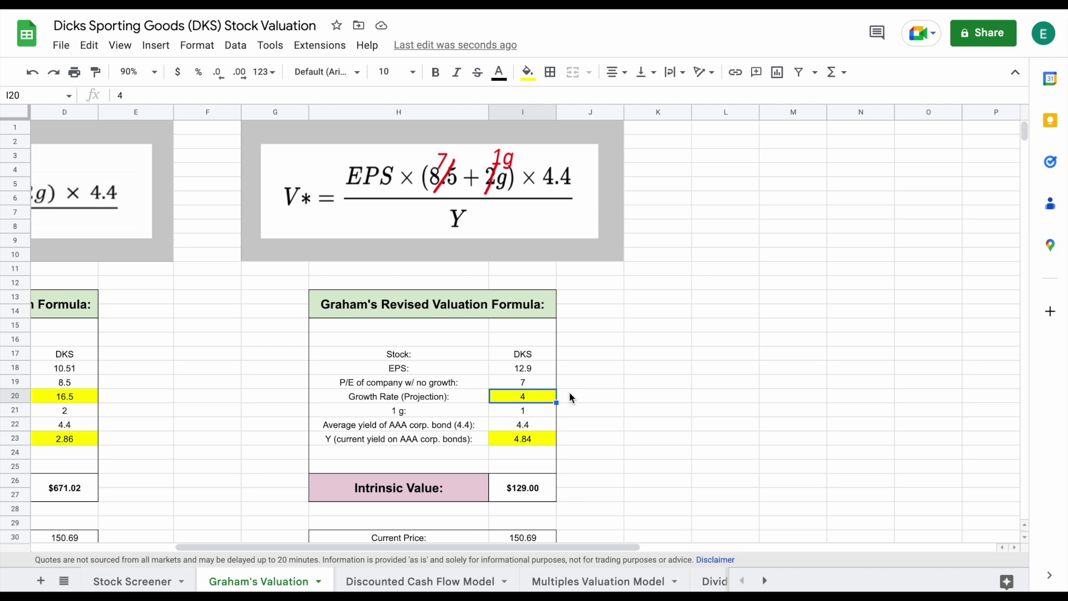
left_click(471, 439)
left_click(534, 440)
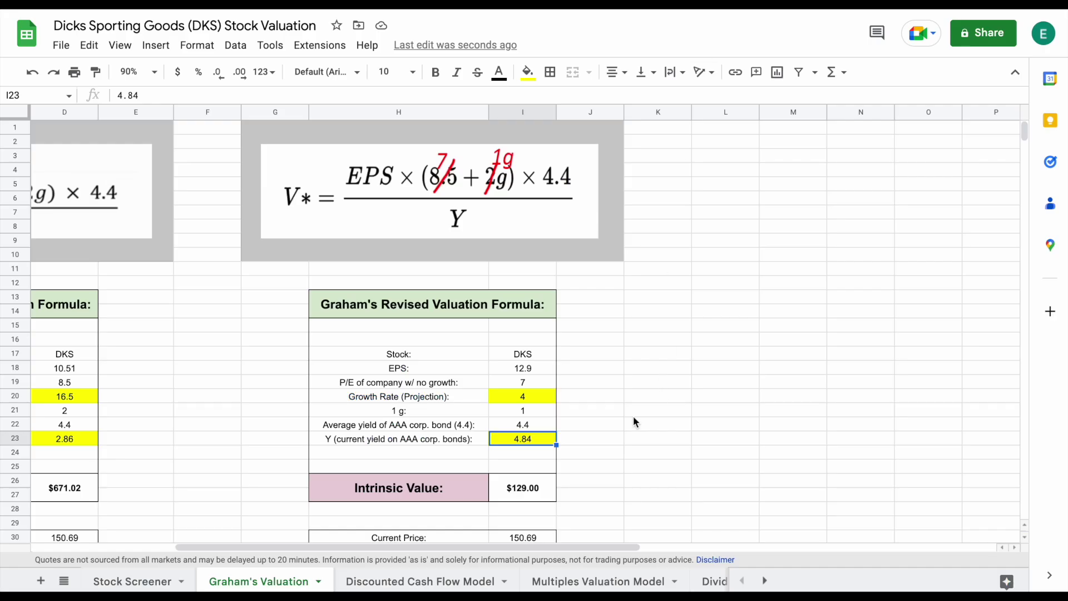
Step: Deselect the bond yield cell, leaving Y at 4.84 to match YCharts
left_click(628, 415)
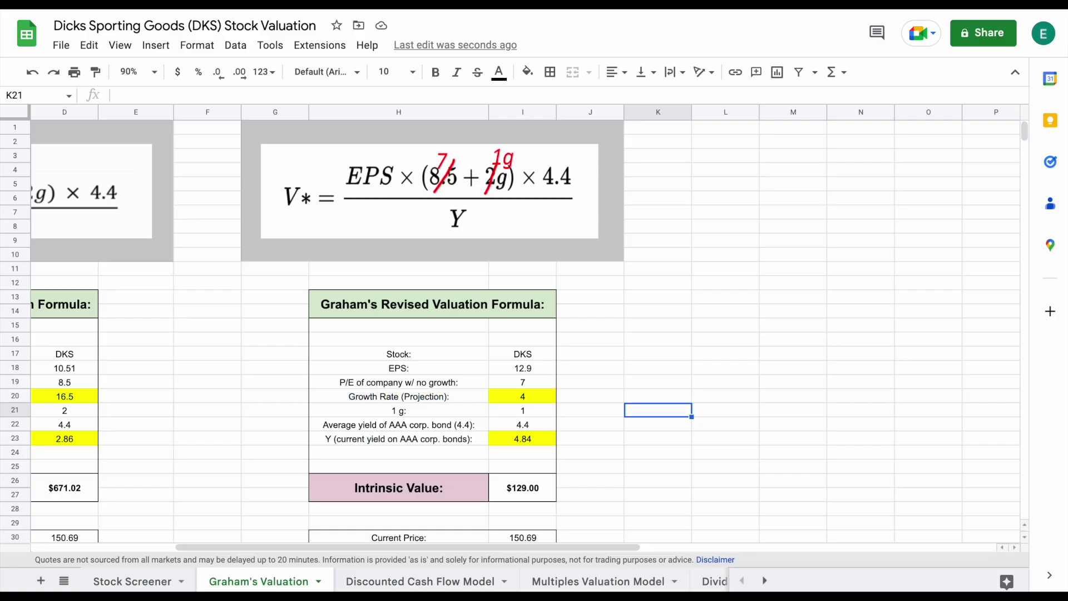
Step: Set bond yield Y to 2.2 and check the resulting intrinsic value formula
left_click(534, 439)
type("2")
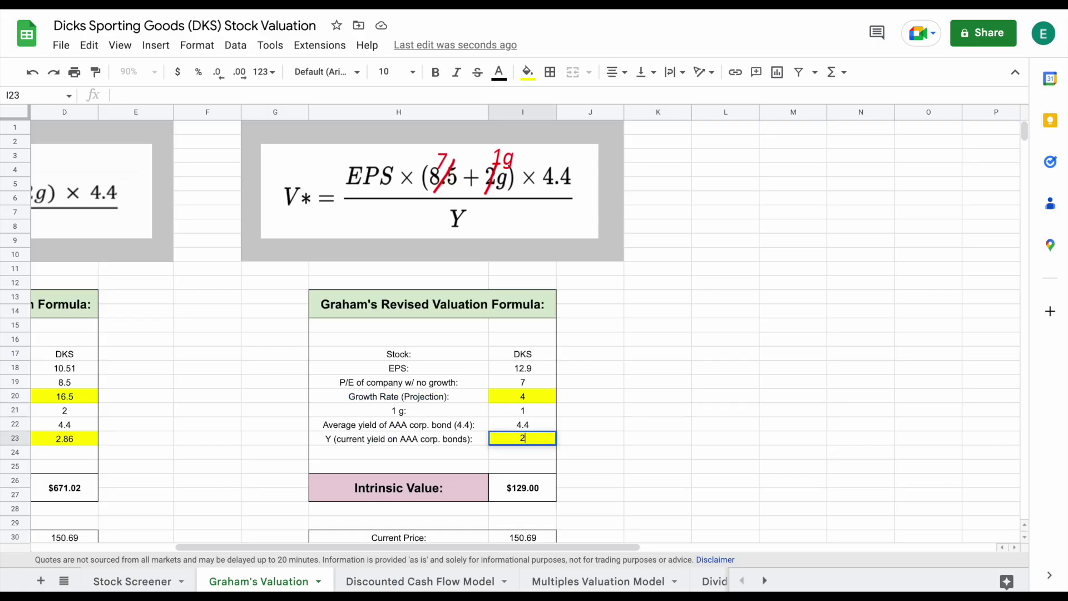
type(".2")
key("Return")
left_click(701, 428)
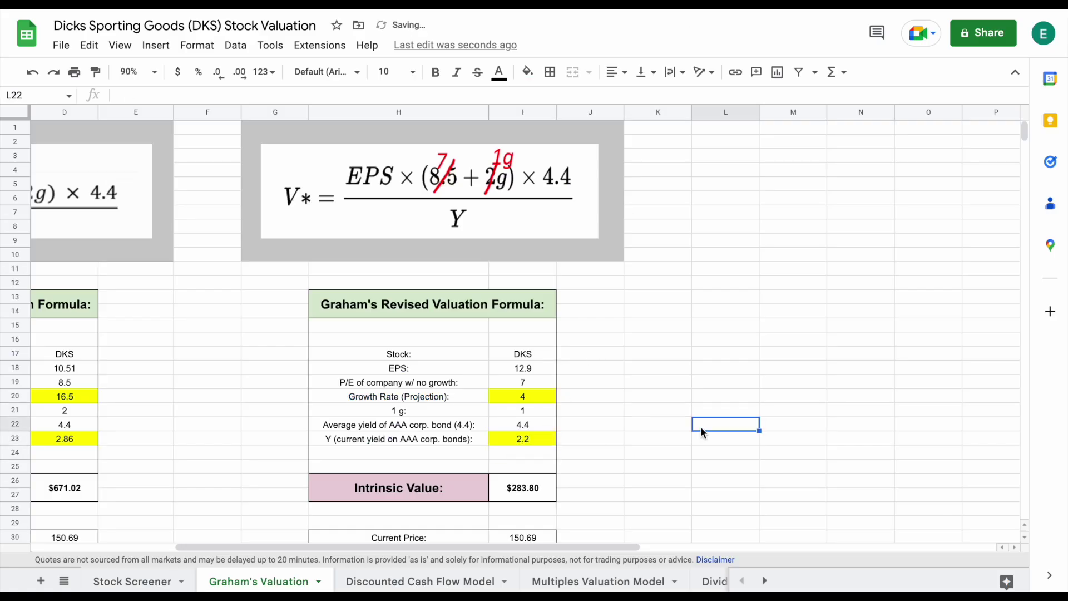
left_click(455, 490)
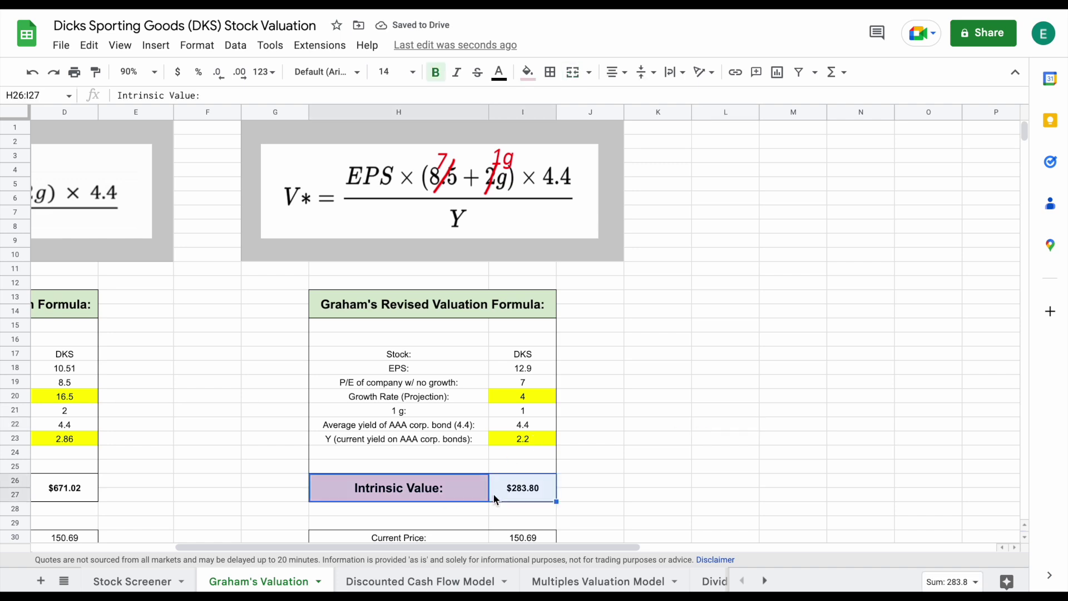
left_click(522, 490)
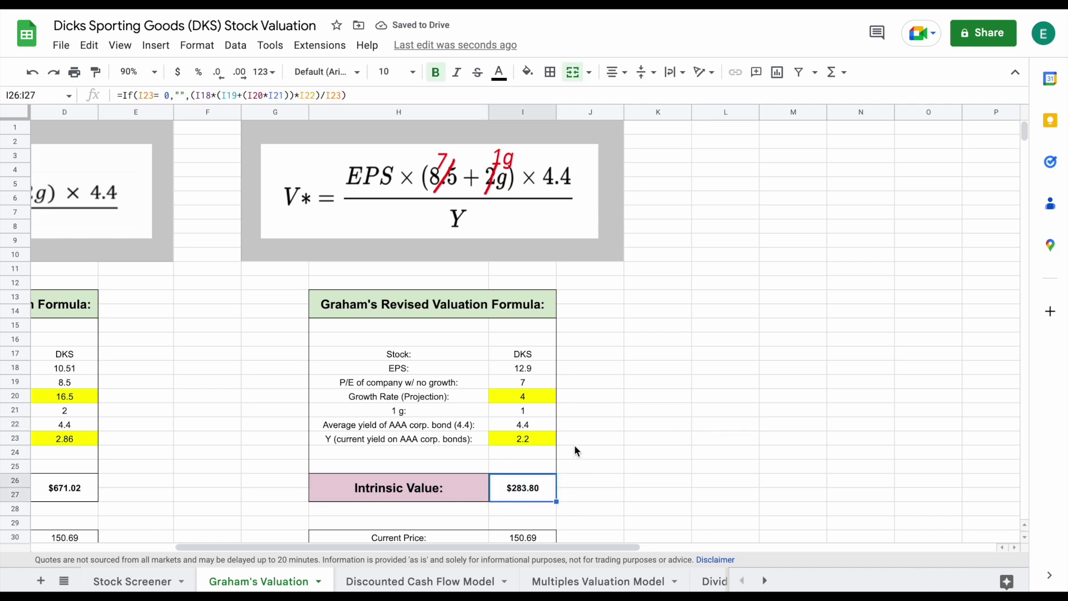
Step: Undo back to the 4.84 yield, recheck intrinsic value, and open the DCF sheet
key("ctrl+z")
left_click(616, 430)
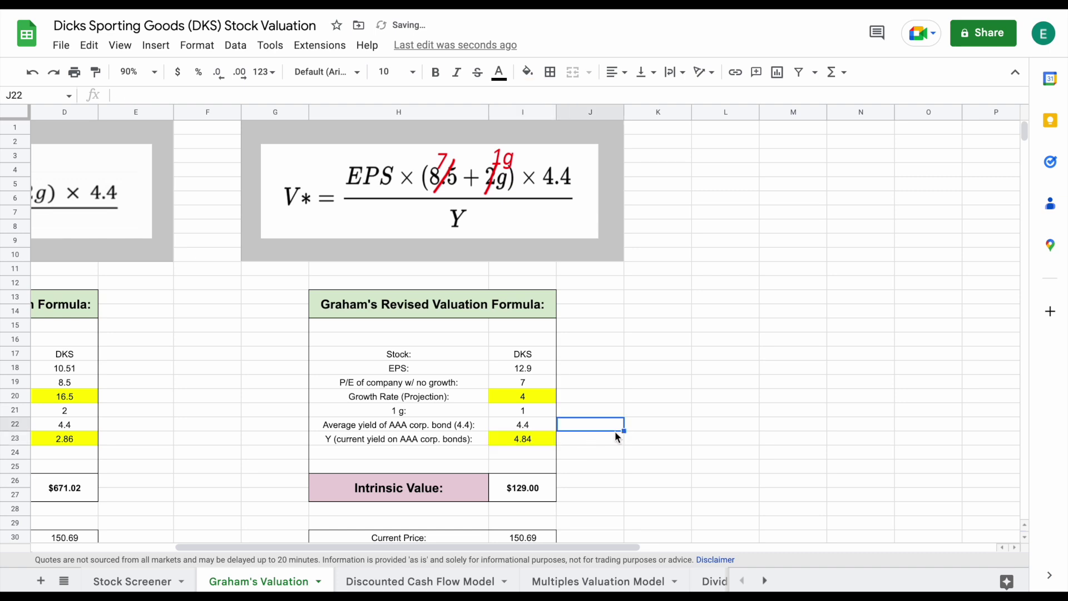
left_click(464, 494)
left_click(520, 494)
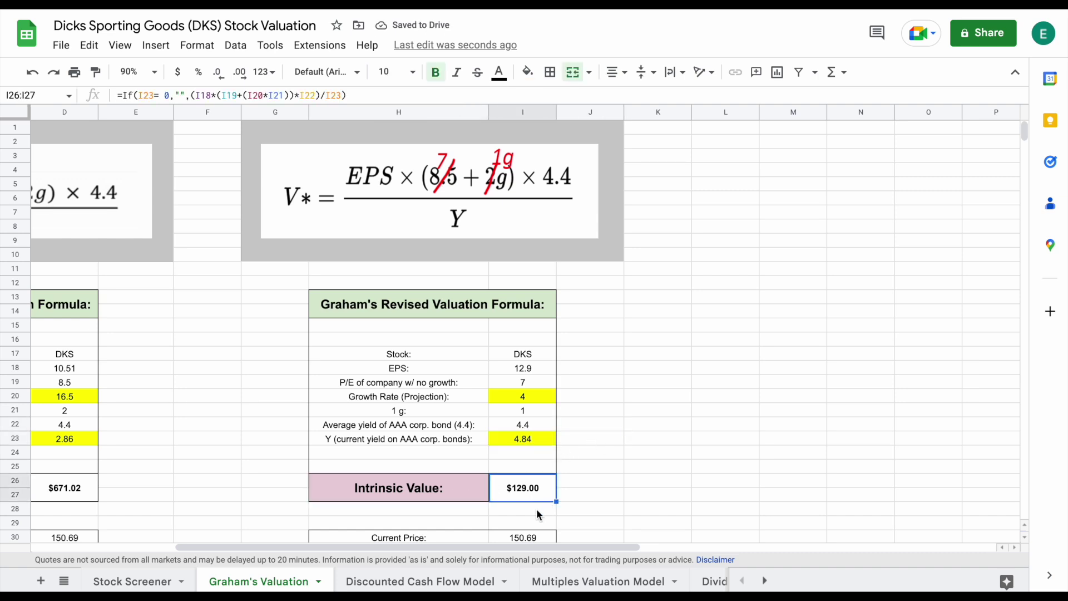
left_click(442, 580)
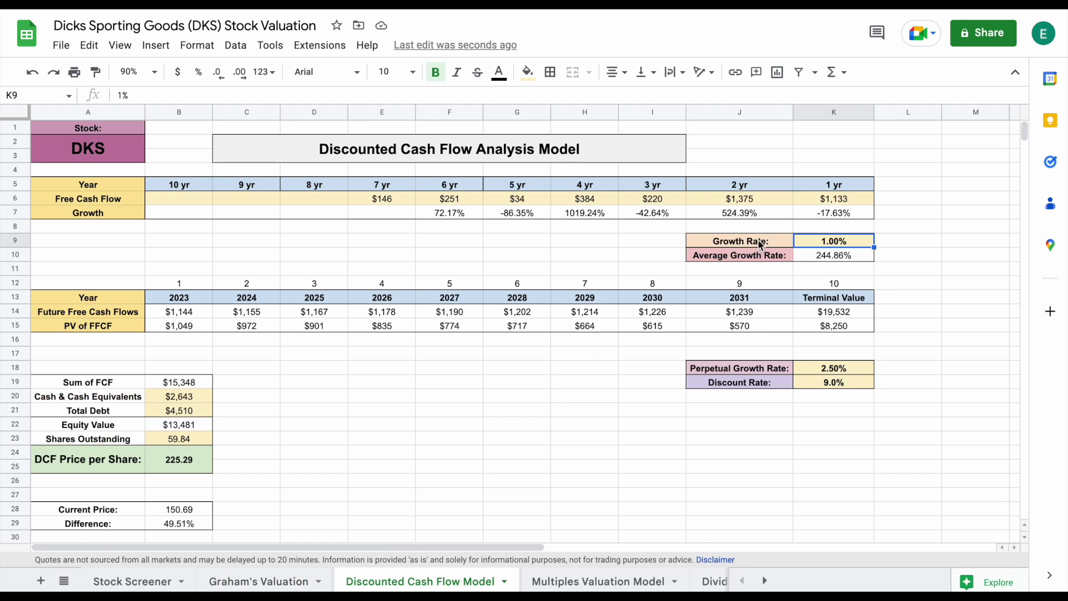
left_click(759, 244)
left_click(135, 317)
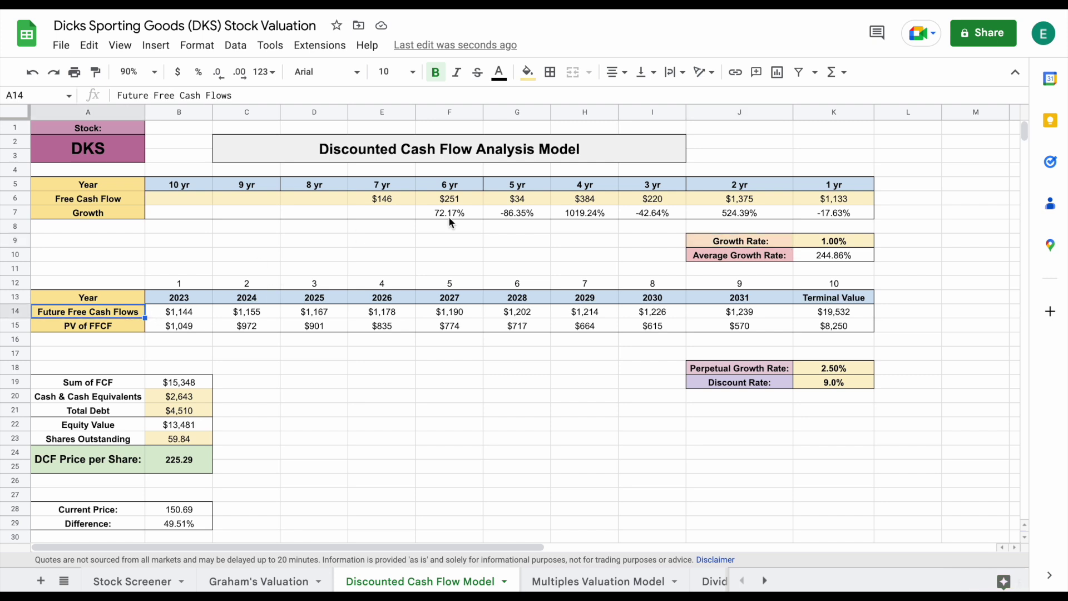
left_click_drag(406, 201, 829, 199)
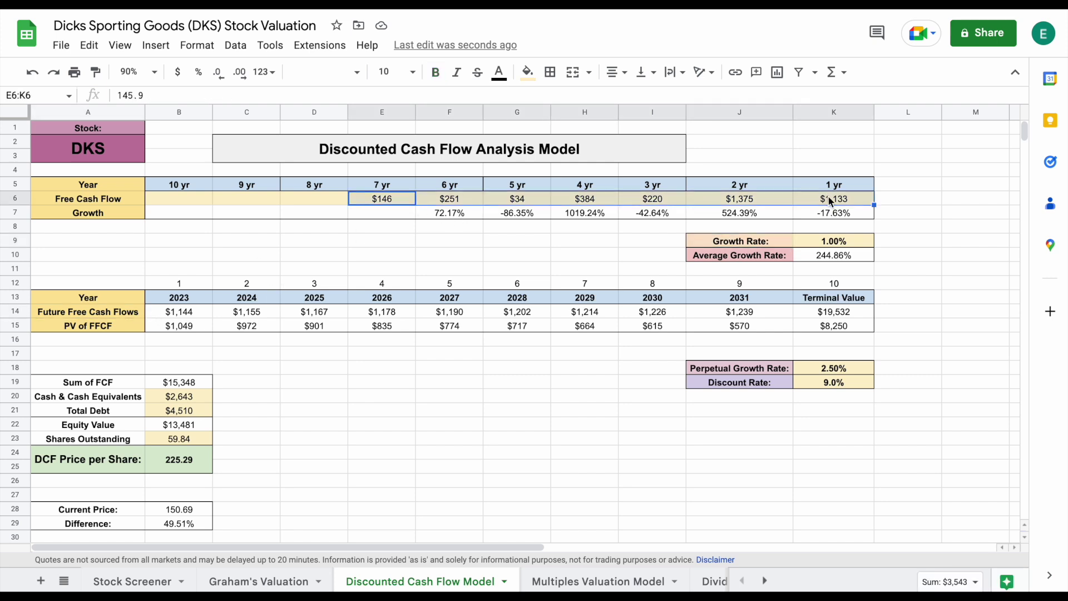
left_click_drag(663, 198, 806, 194)
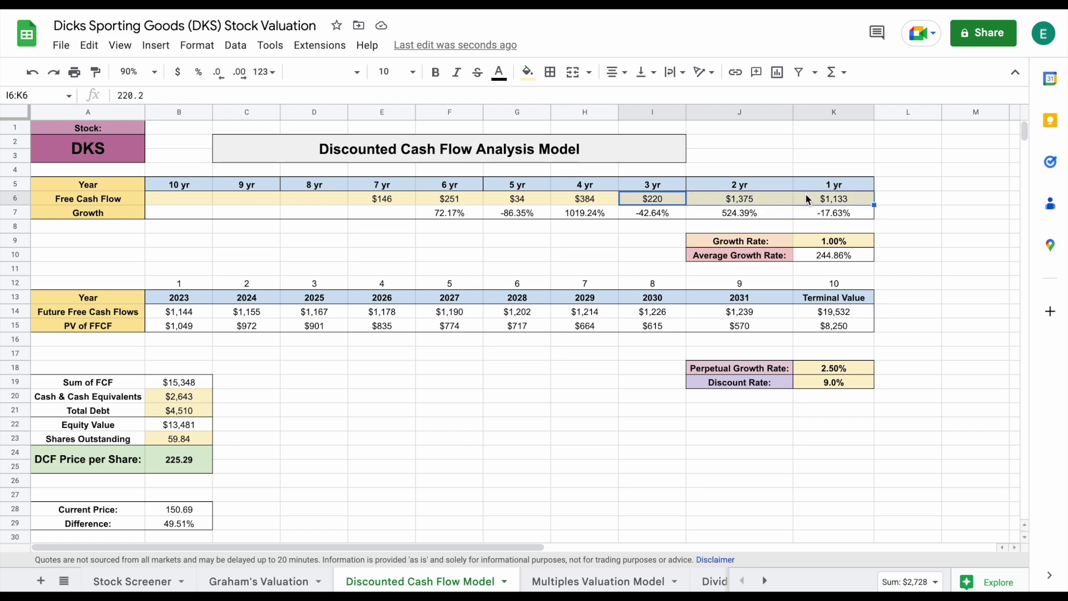
left_click(770, 236)
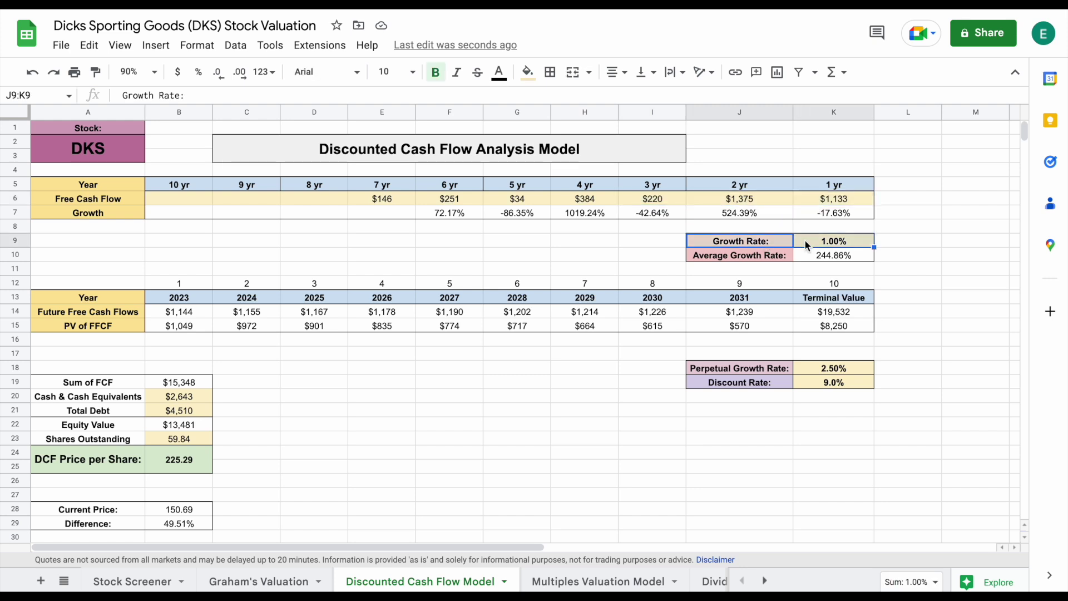
left_click(842, 239)
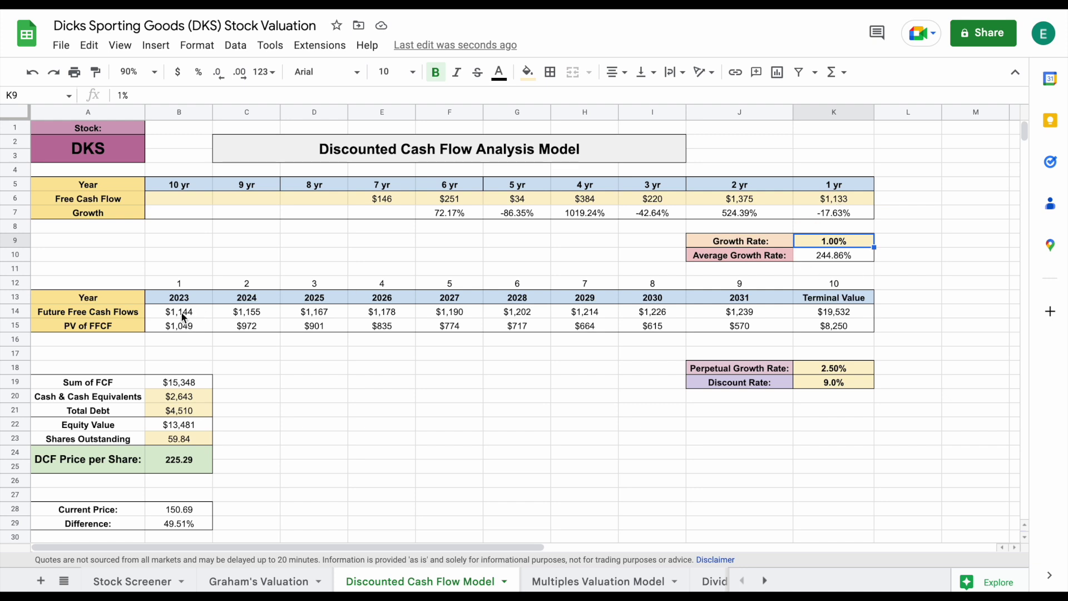
left_click_drag(181, 312, 772, 320)
left_click(833, 304)
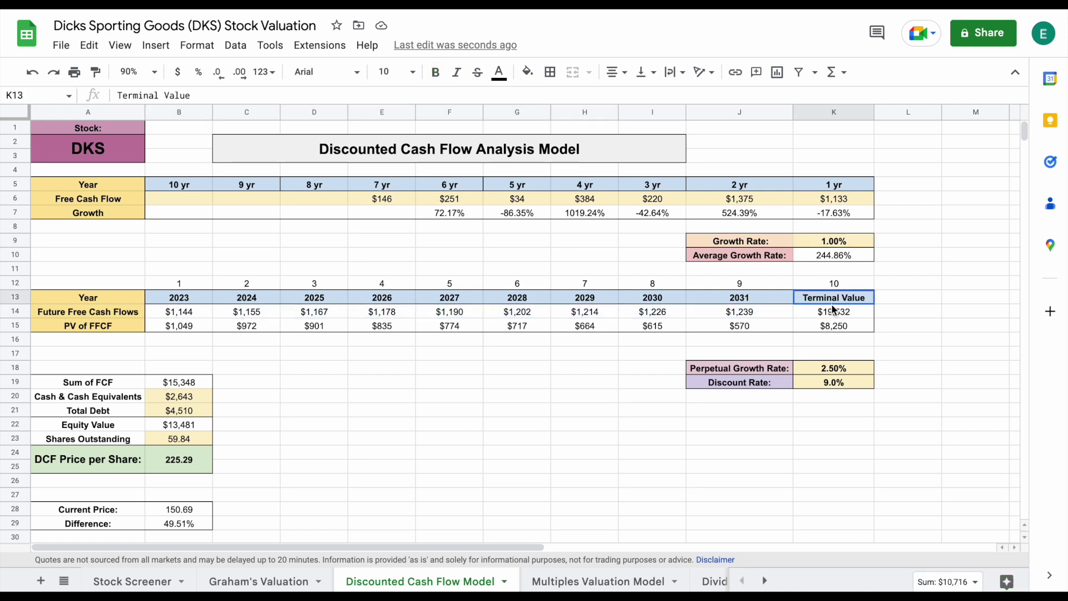
left_click(842, 316)
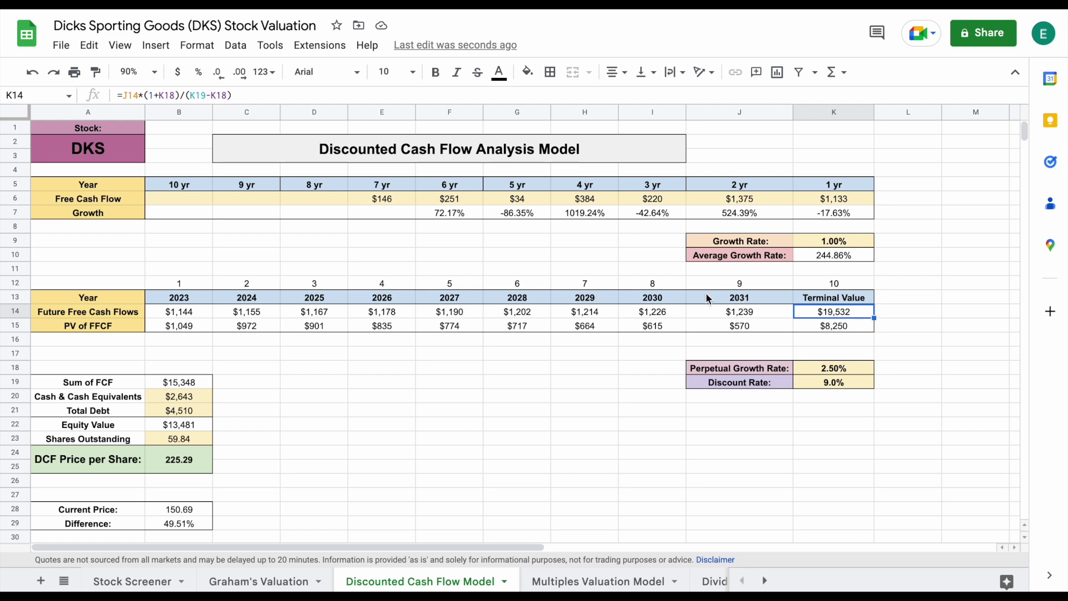
left_click_drag(185, 325, 835, 326)
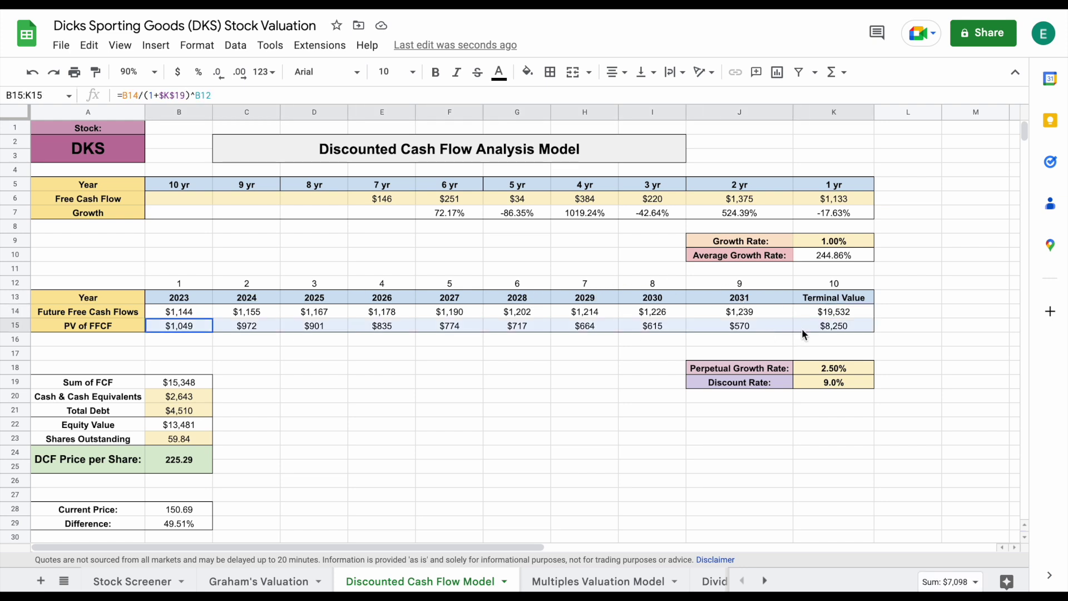
left_click(199, 383)
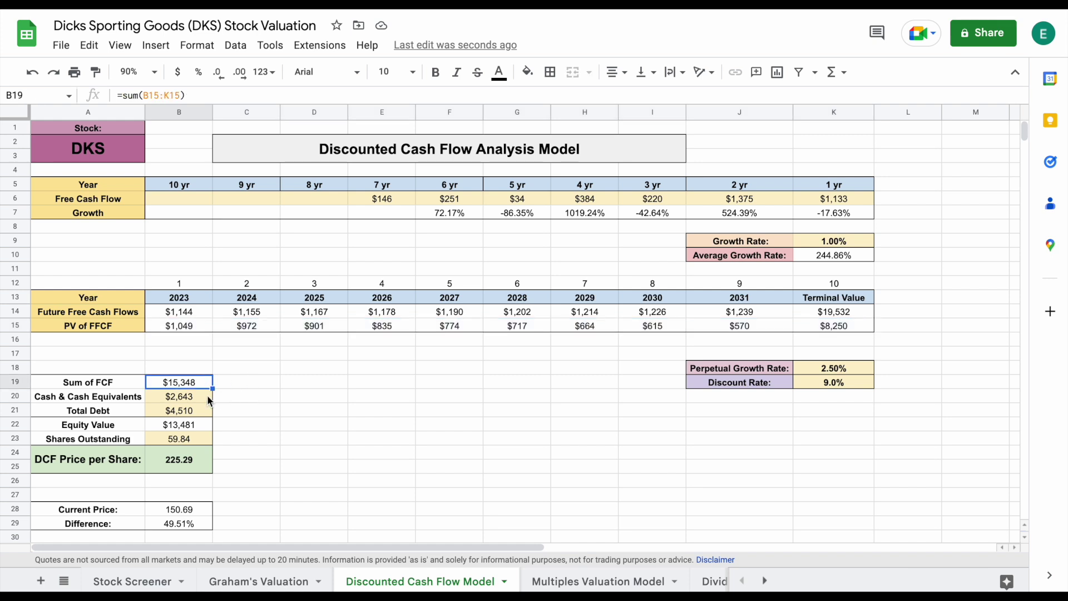
left_click(199, 398)
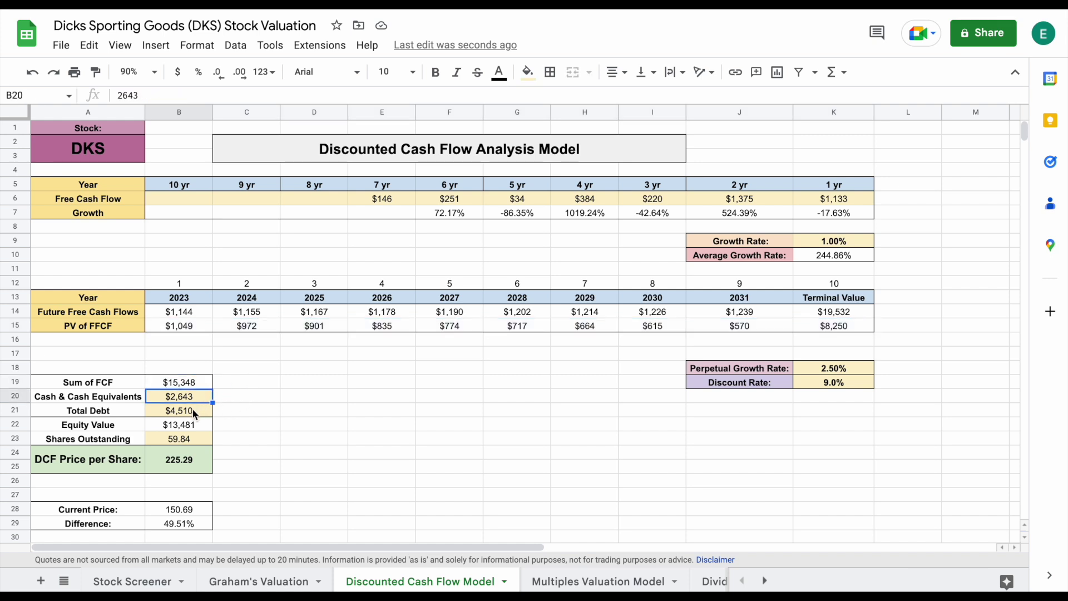
left_click(192, 410)
left_click_drag(117, 426, 184, 426)
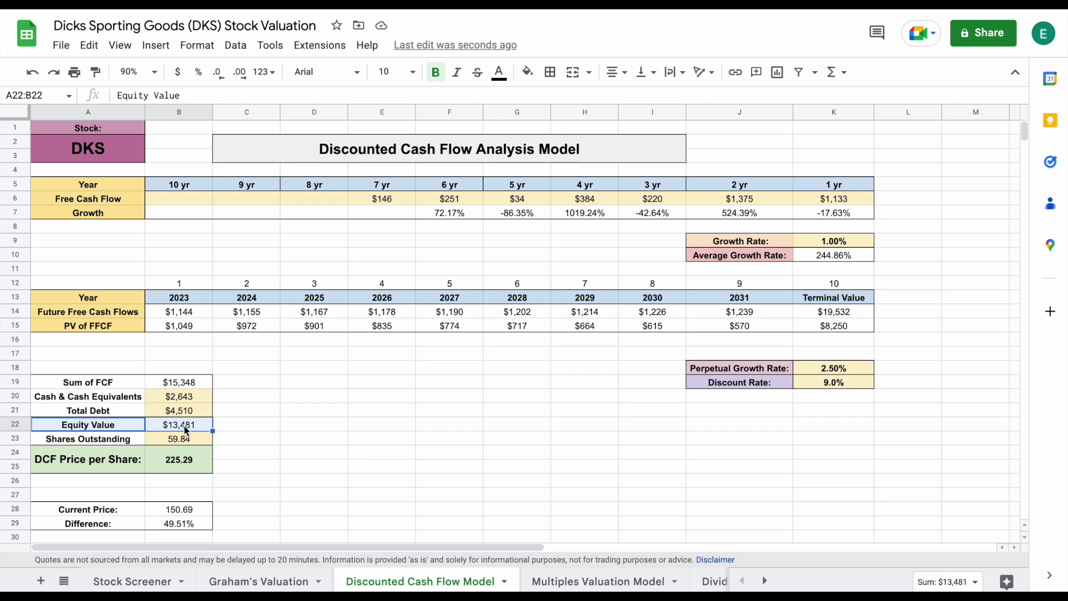
left_click(184, 426)
left_click(201, 444)
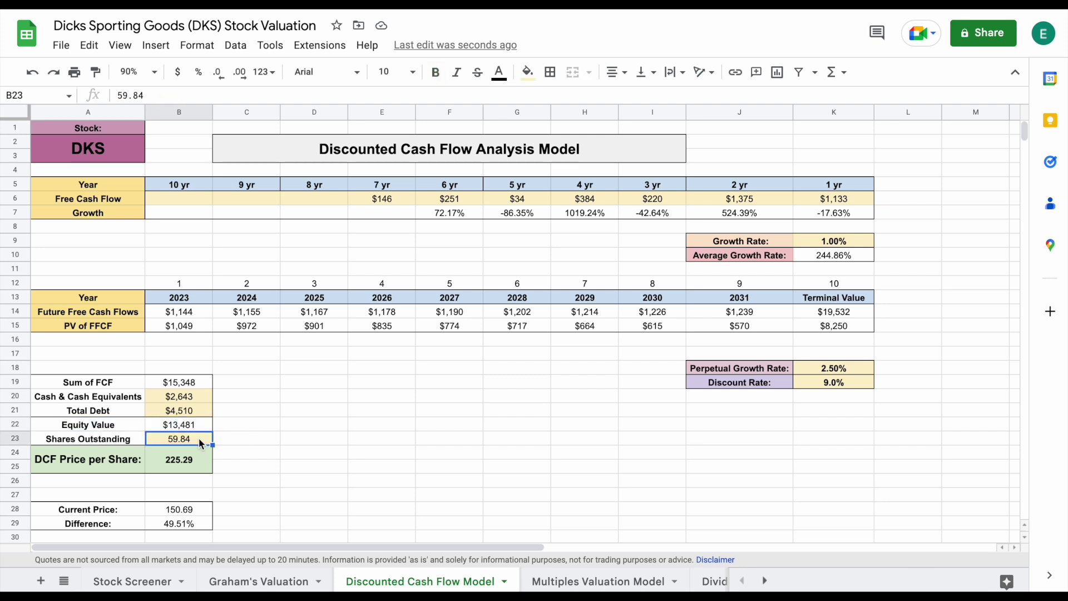
left_click_drag(129, 464, 161, 464)
left_click(181, 463)
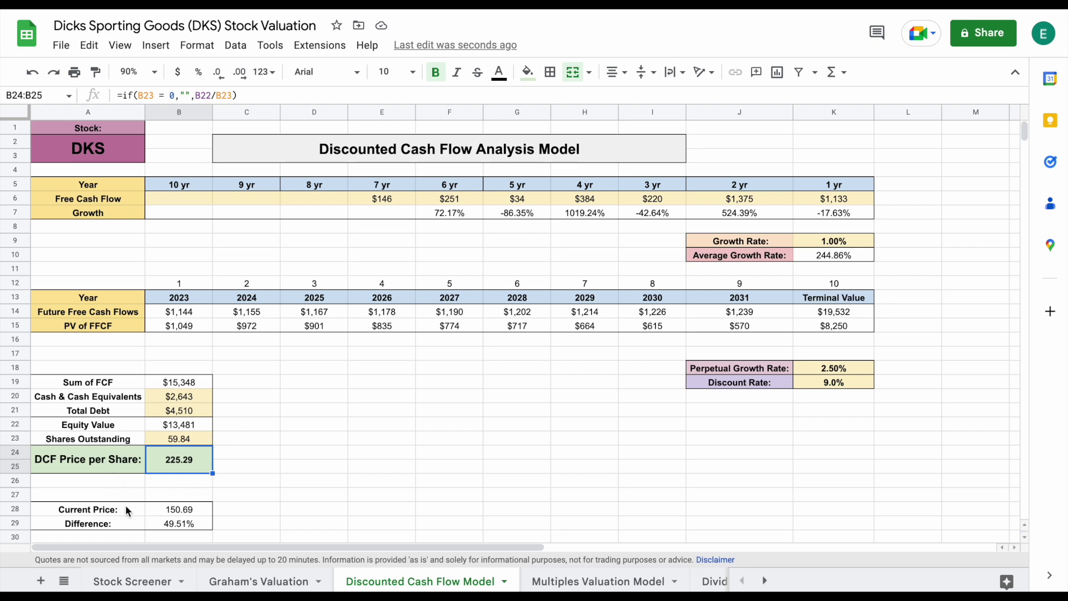
left_click_drag(128, 509, 167, 509)
left_click(192, 509)
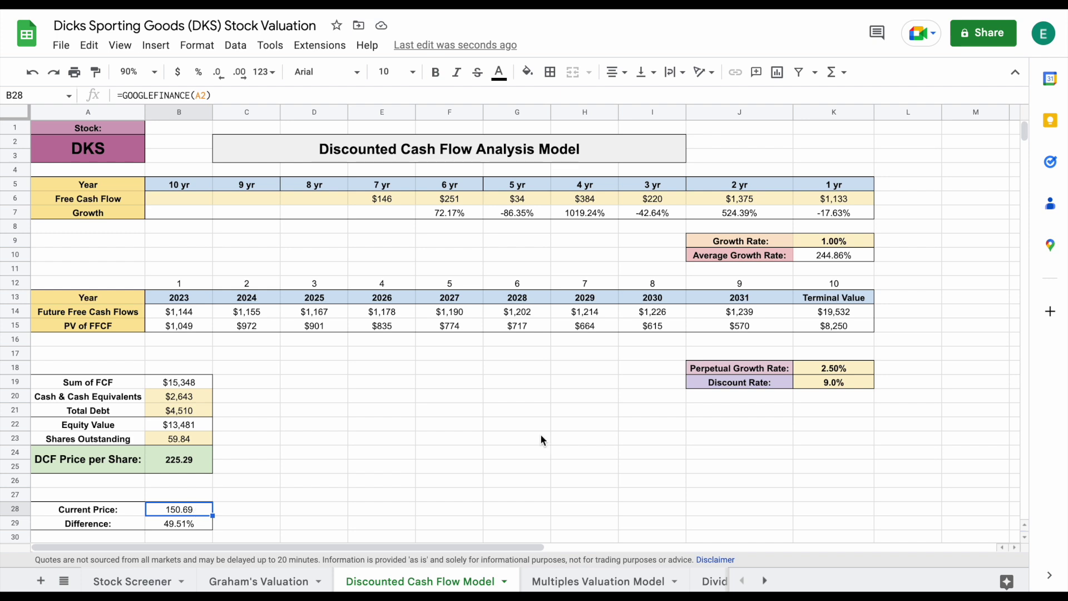
left_click(619, 576)
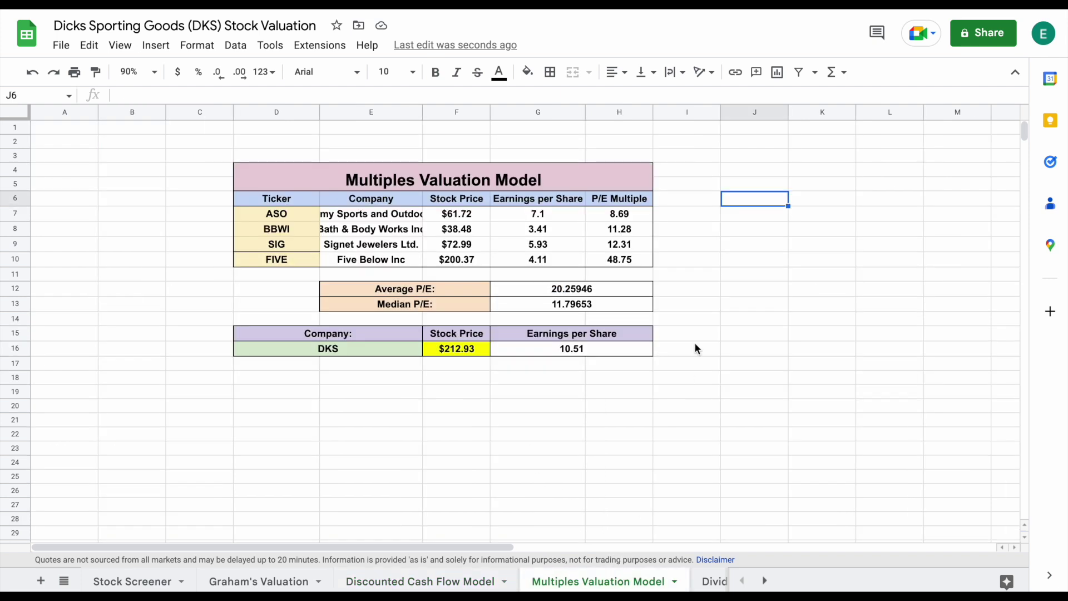
left_click_drag(298, 216, 298, 254)
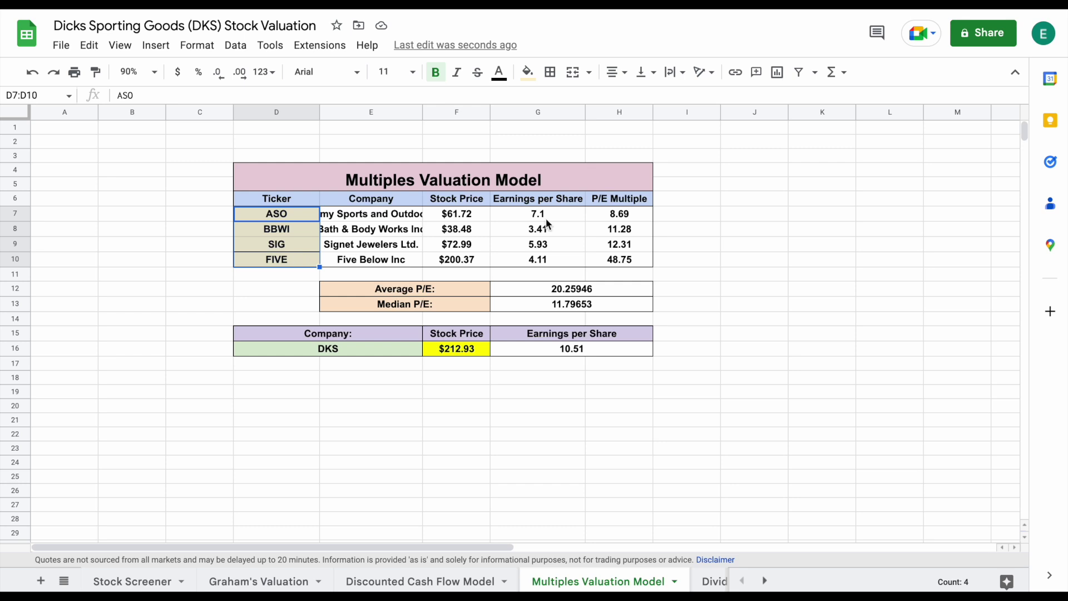
left_click_drag(632, 217, 636, 261)
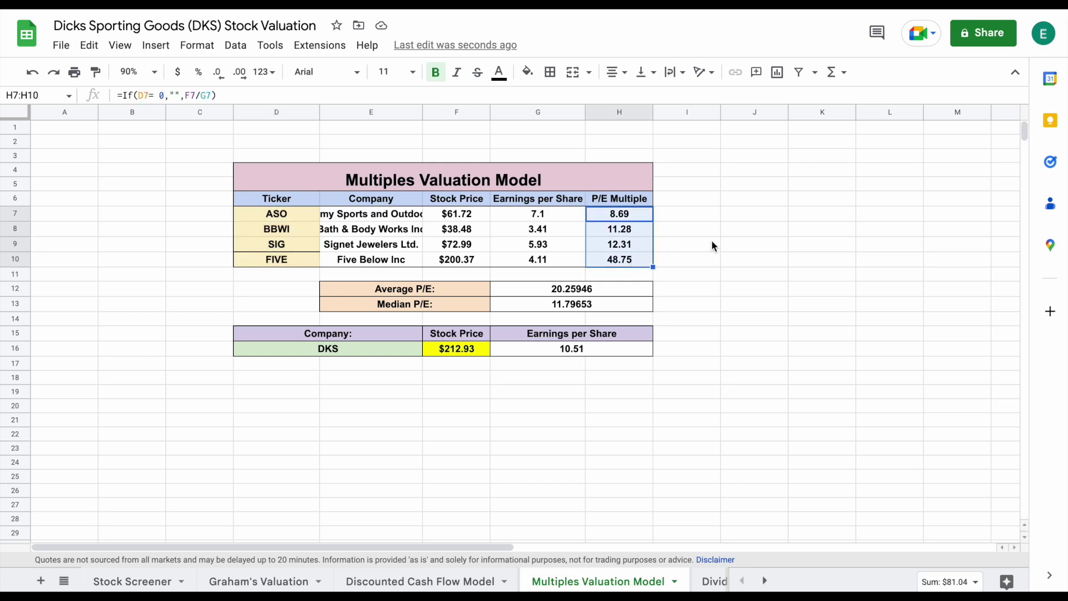
left_click(748, 233)
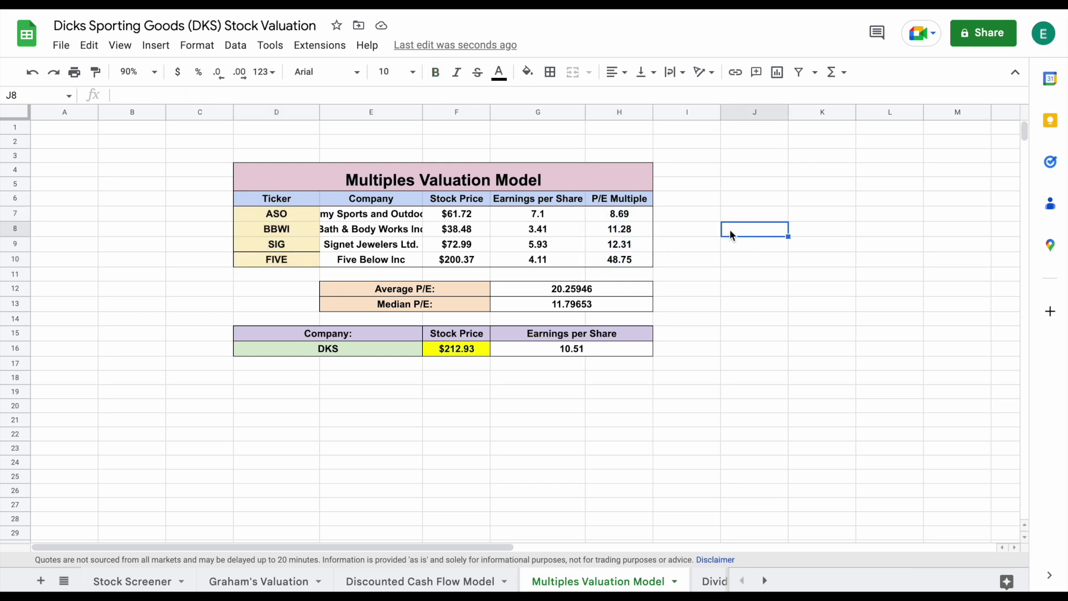
left_click(641, 262)
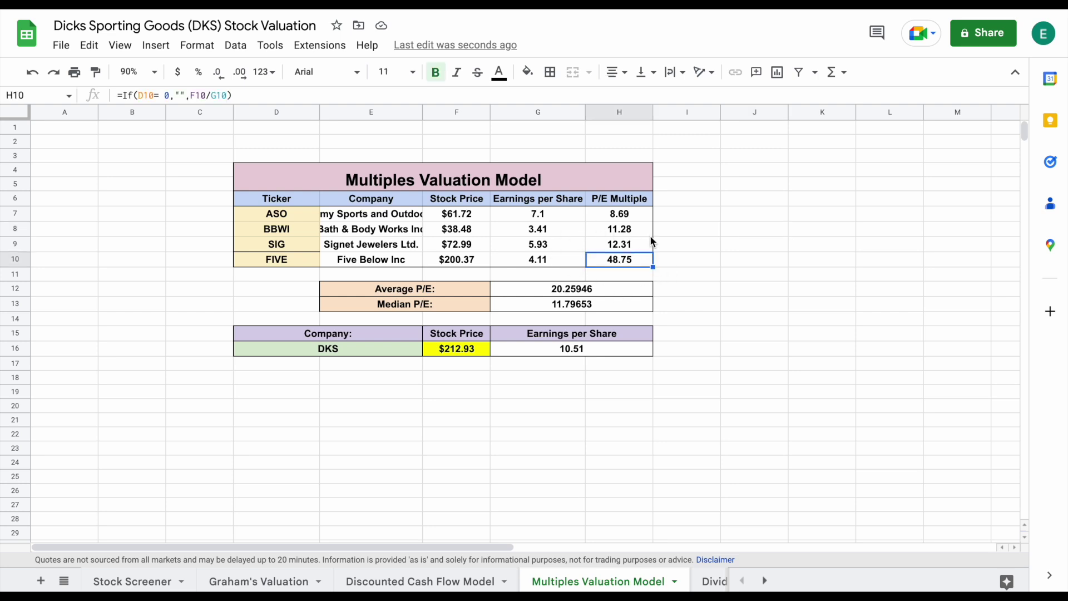
left_click(477, 295)
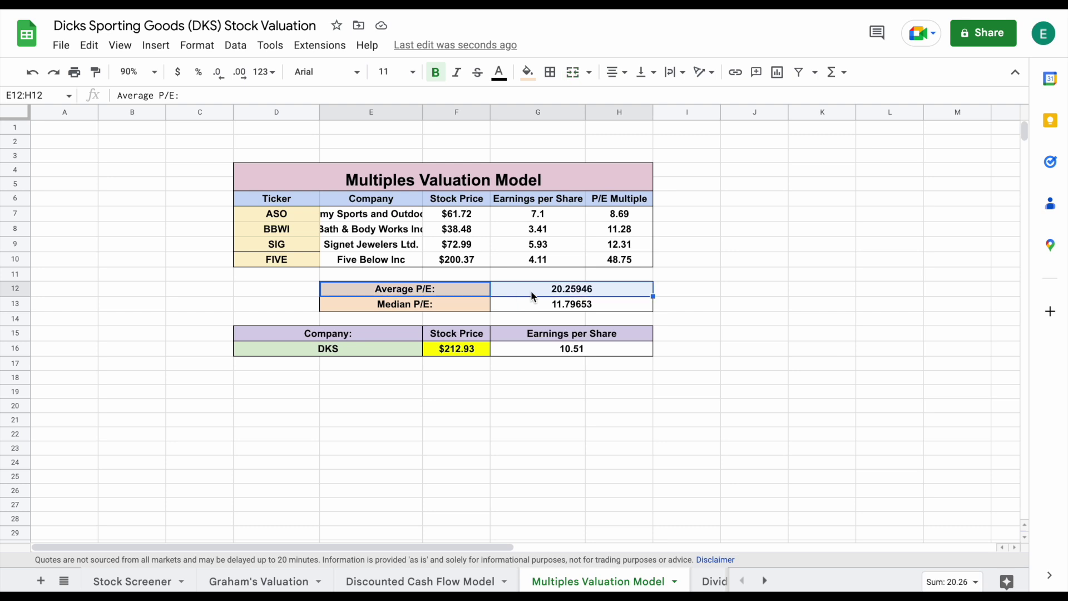
left_click(532, 295)
left_click_drag(462, 305, 525, 305)
left_click(474, 351)
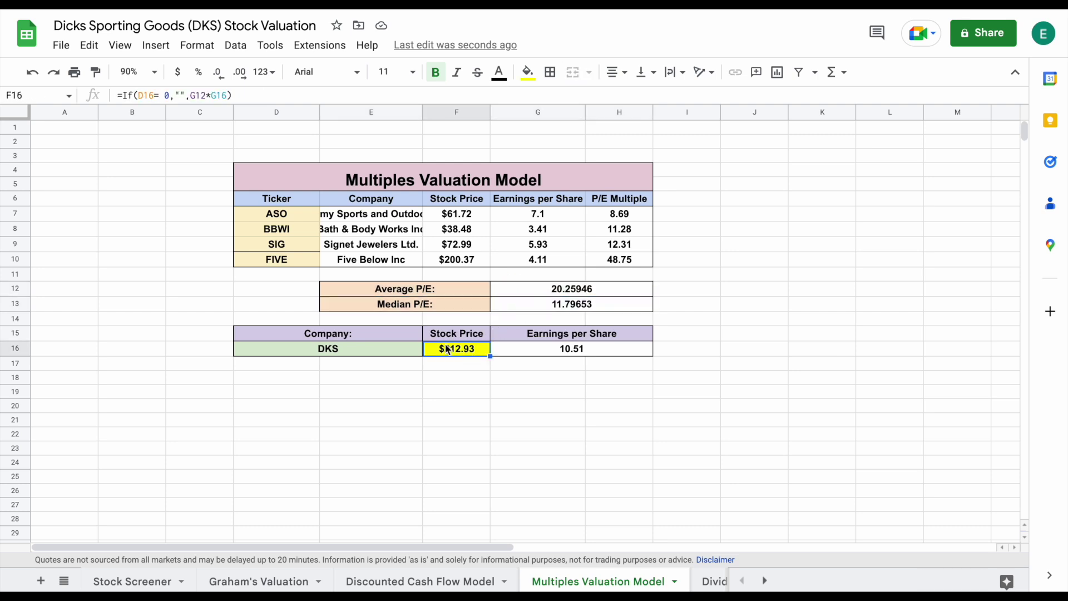
Step: Change F16's formula from average P/E (G12) to median P/E (G13), giving $123.98
left_click(207, 95)
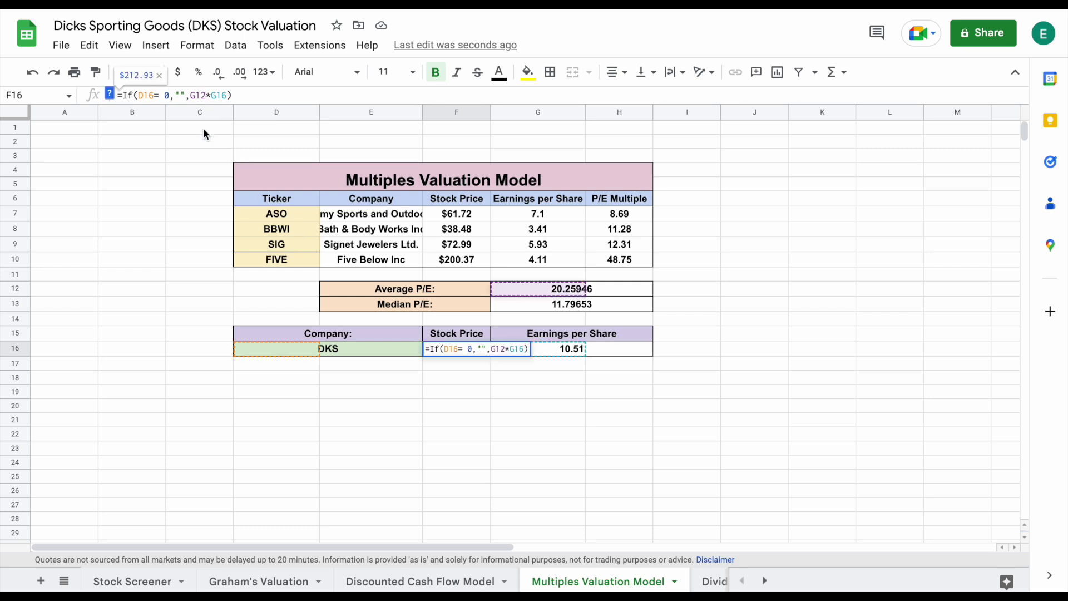
key("BackSpace")
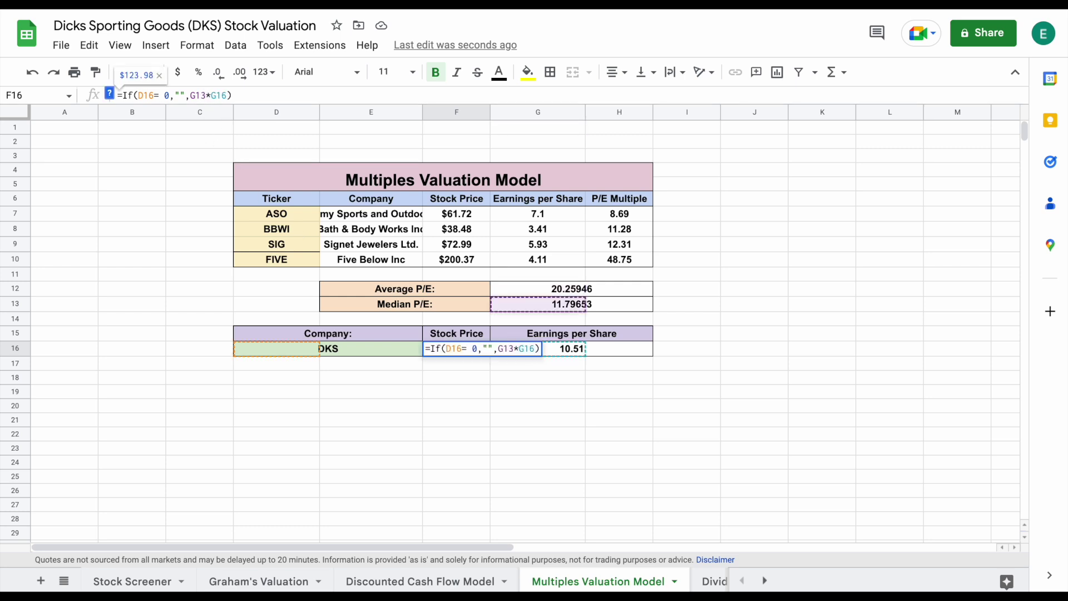
key("Return")
left_click(701, 244)
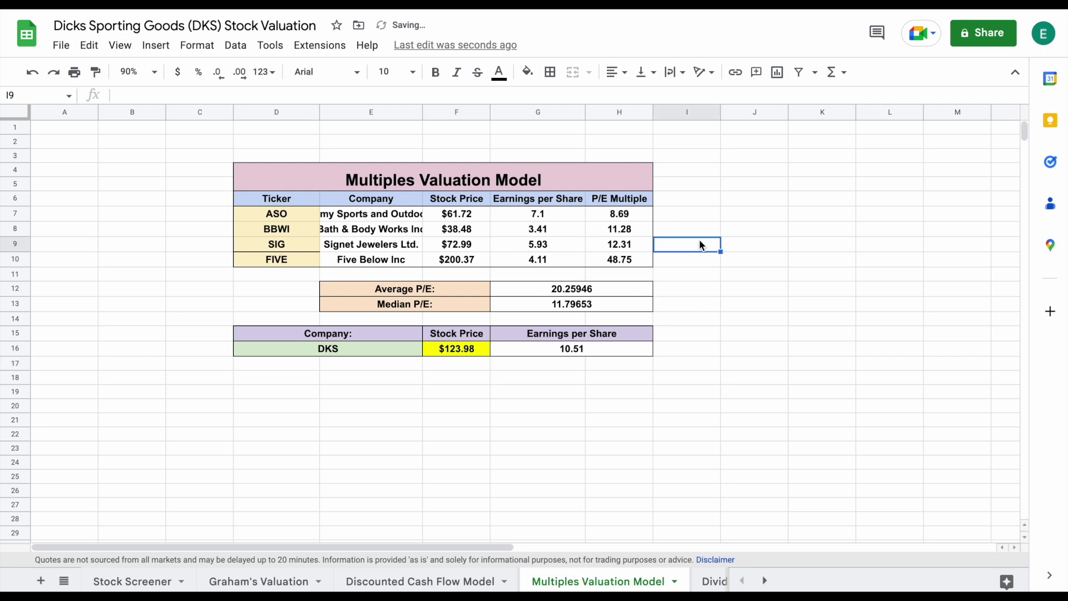
left_click(477, 349)
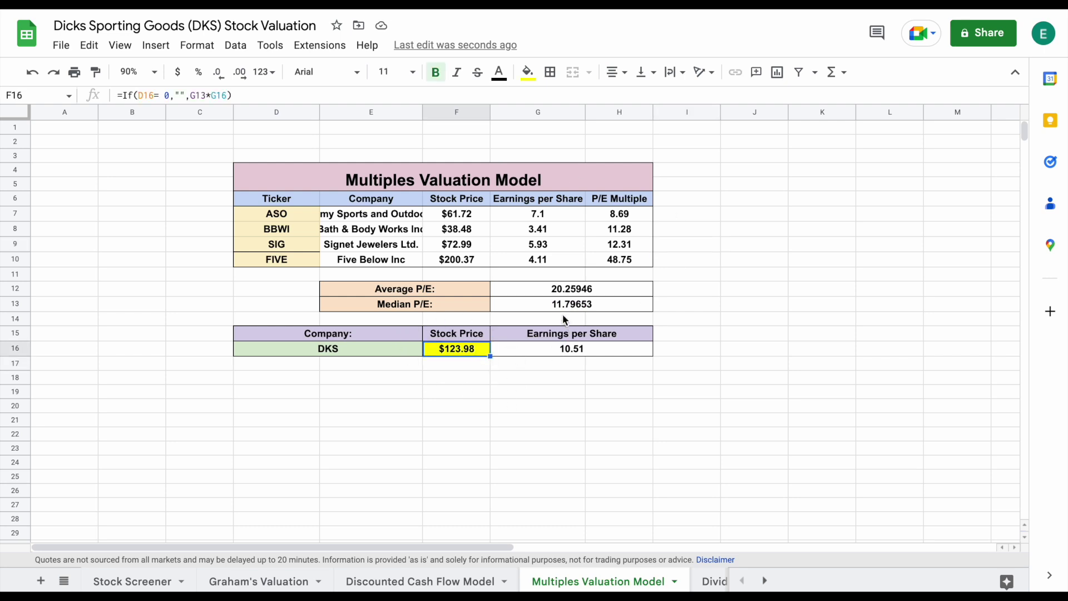
left_click_drag(449, 286, 523, 312)
left_click(542, 295)
left_click(523, 311)
Step: Check DKS's 14.24 price-to-earnings on the Stock Screener, then open the Dividend Discount Model
left_click(158, 580)
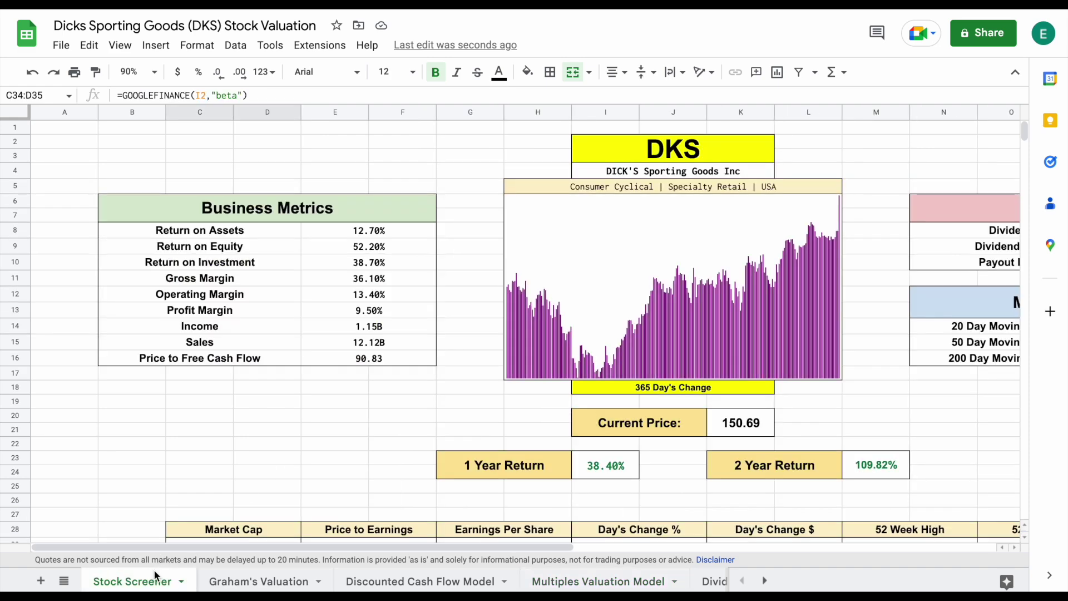
scroll(363, 346, "down", 3)
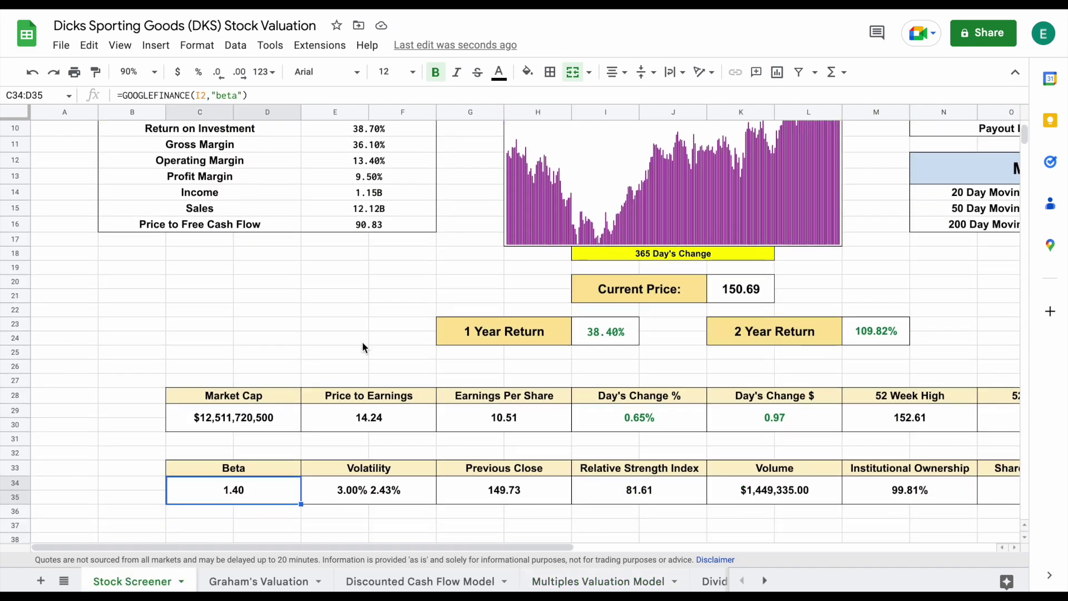
left_click(398, 421)
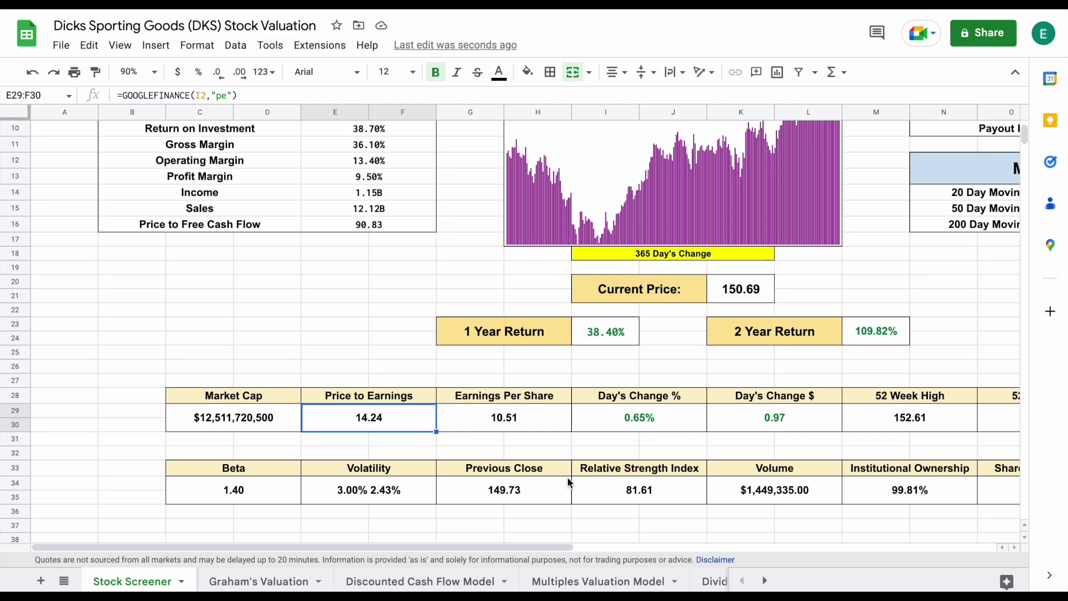
left_click(623, 576)
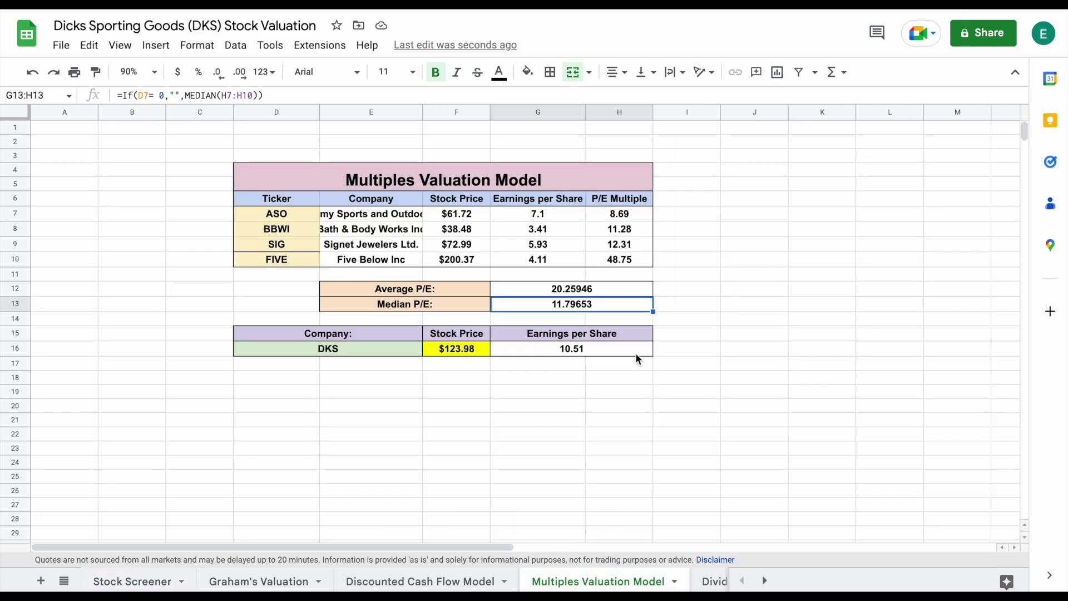
left_click(746, 286)
left_click(712, 581)
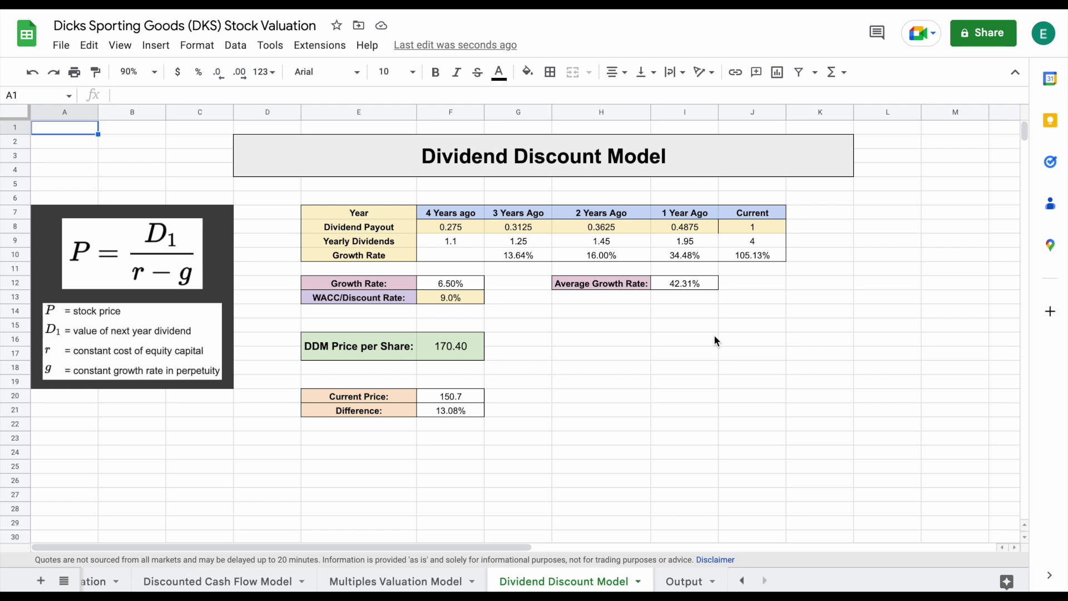
left_click_drag(452, 228, 669, 225)
left_click(755, 227)
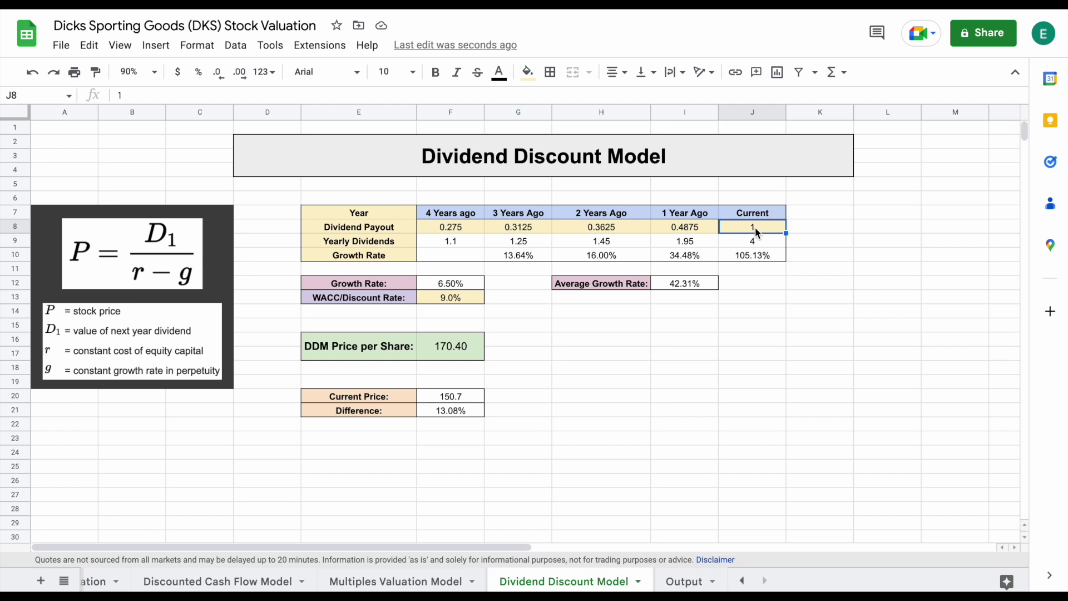
left_click(769, 256)
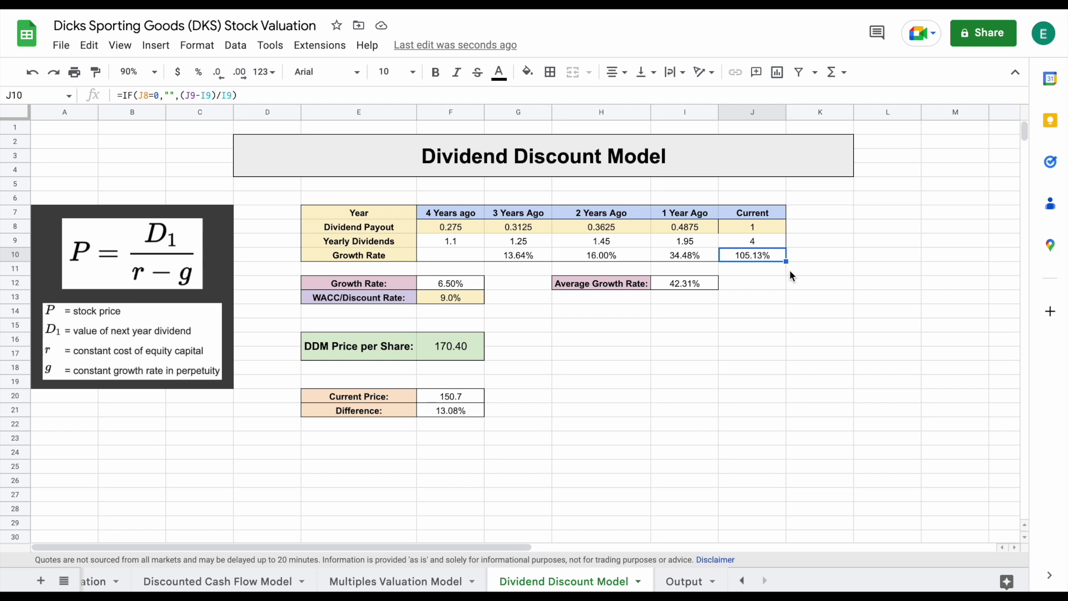
left_click_drag(400, 283, 464, 282)
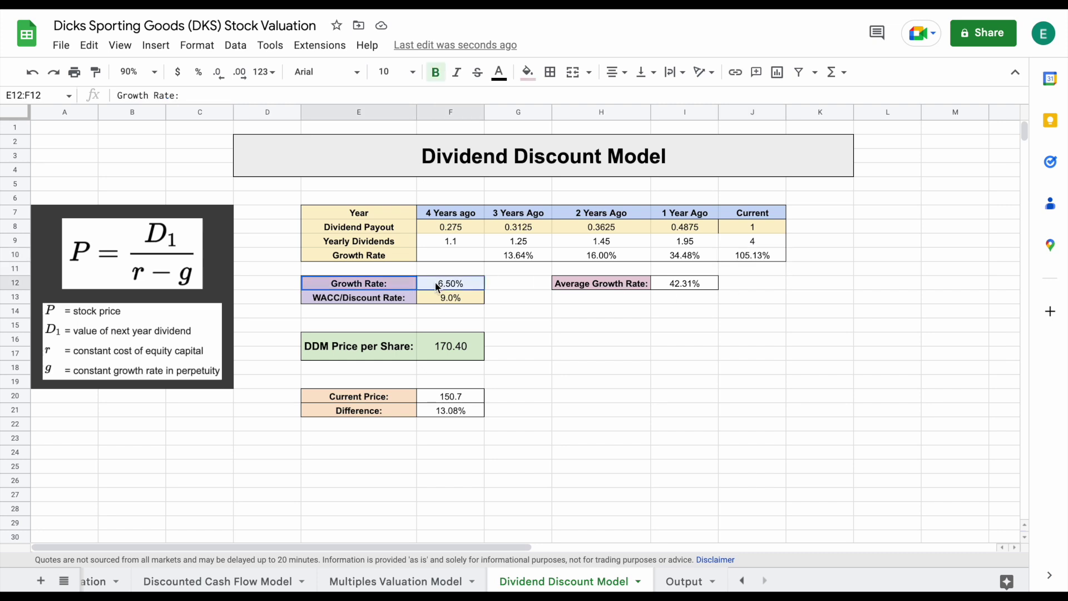
left_click_drag(386, 299, 444, 300)
left_click(450, 298)
left_click(762, 227)
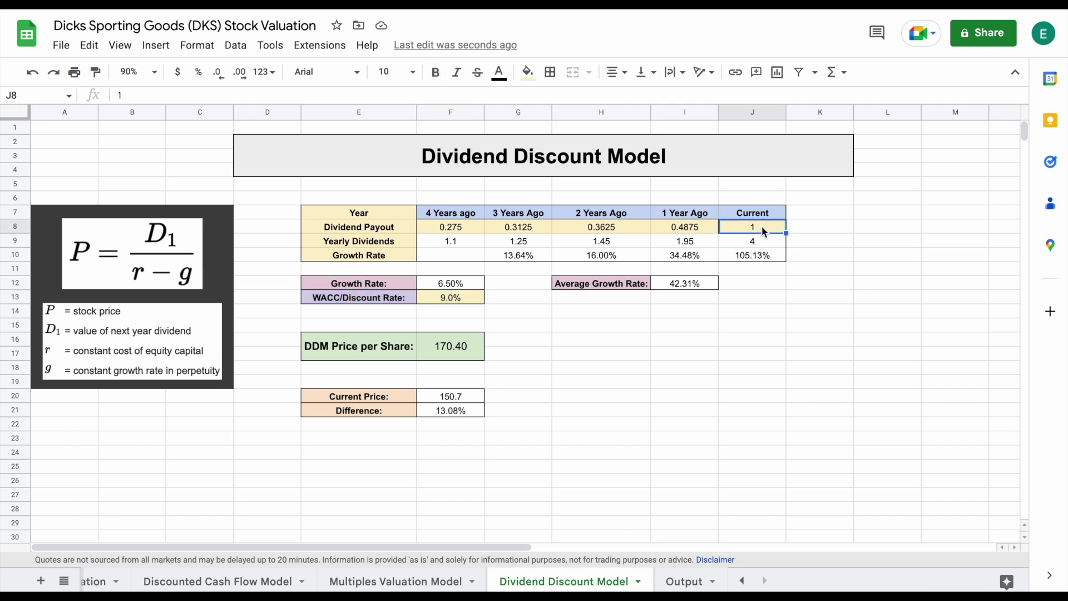
left_click_drag(381, 359, 462, 352)
left_click(462, 353)
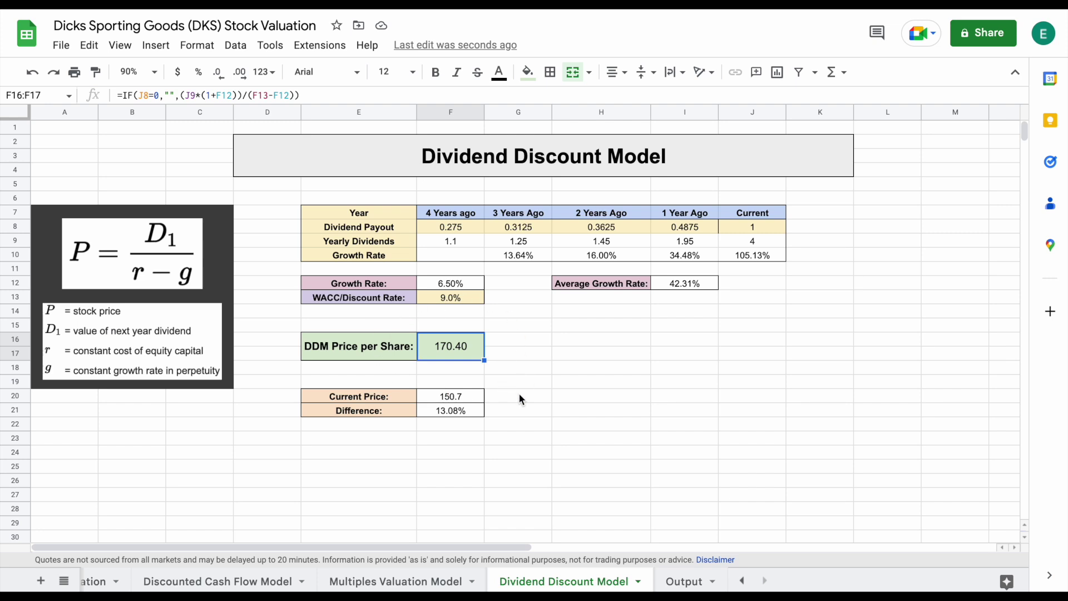
left_click(685, 581)
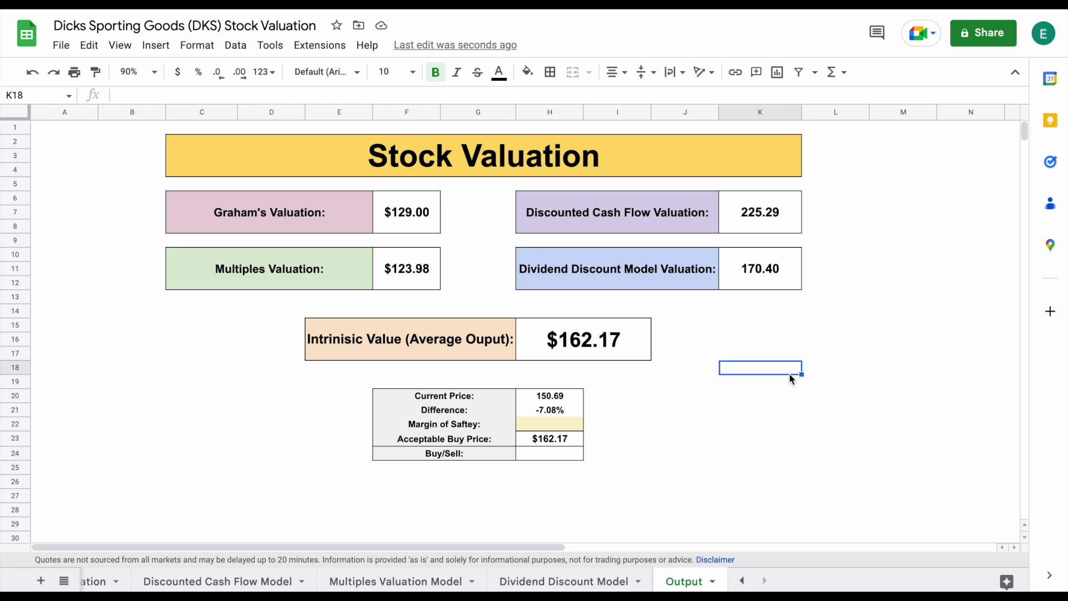
Step: Inspect the four linked valuation formulas and the $162.17 intrinsic value averaging formula
left_click_drag(347, 219, 438, 233)
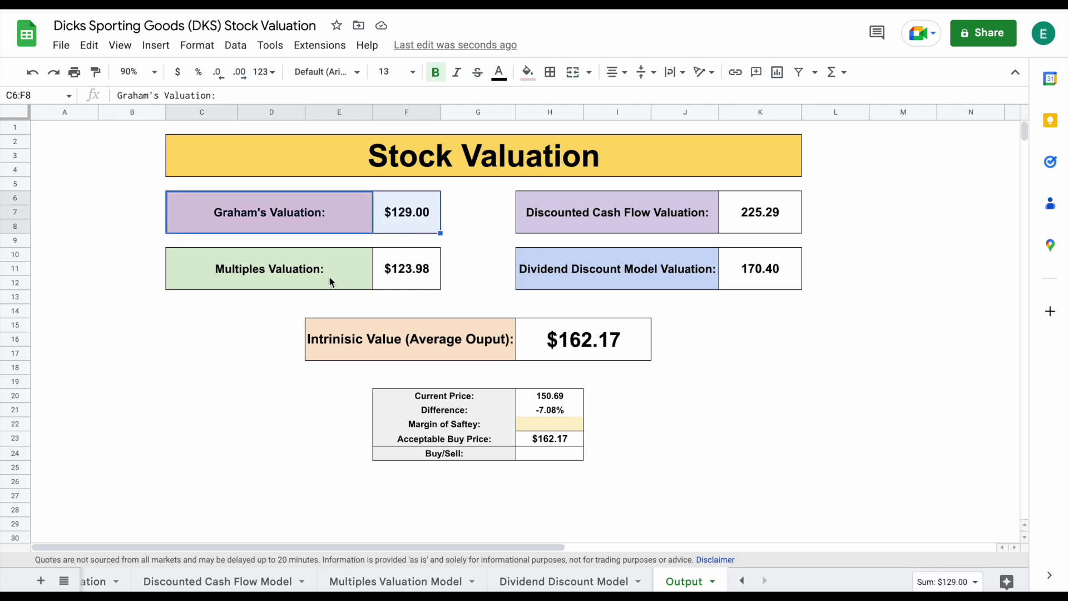
left_click_drag(329, 277, 404, 280)
left_click_drag(670, 228, 743, 222)
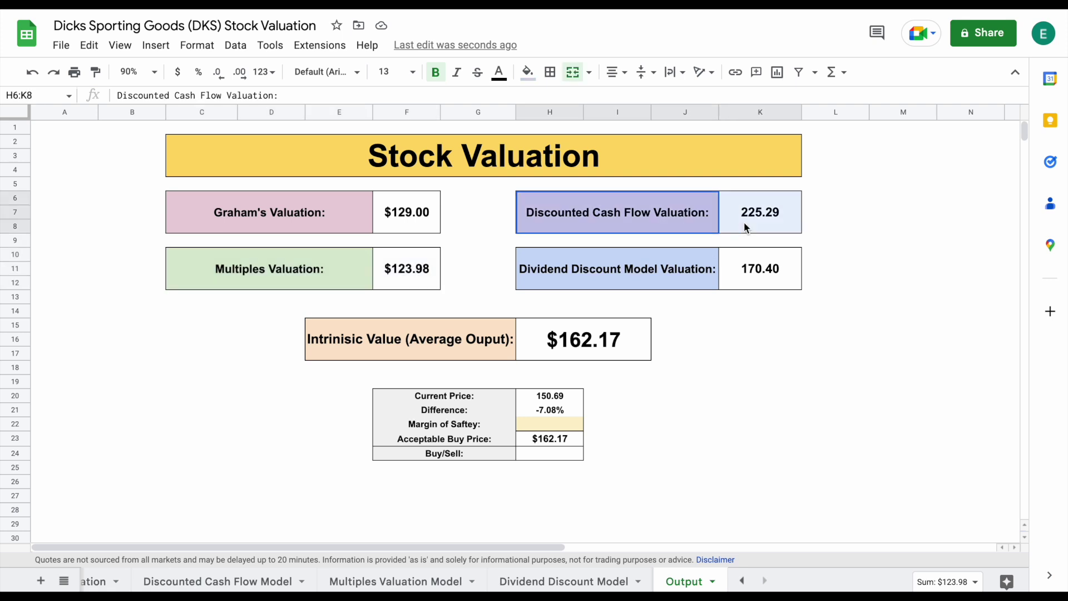
left_click(765, 227)
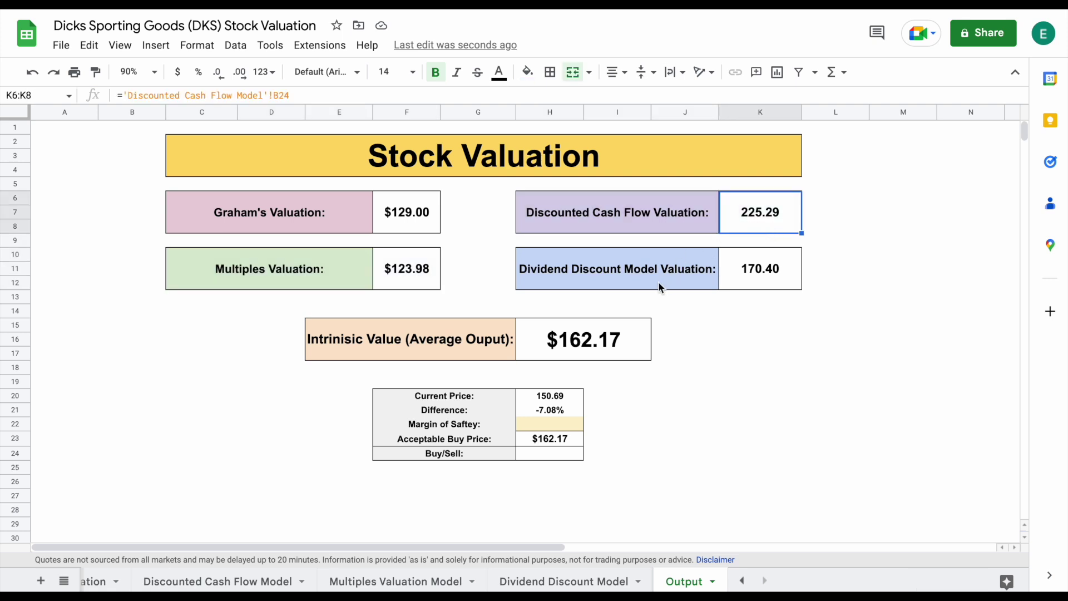
left_click_drag(659, 282, 733, 281)
left_click(765, 278)
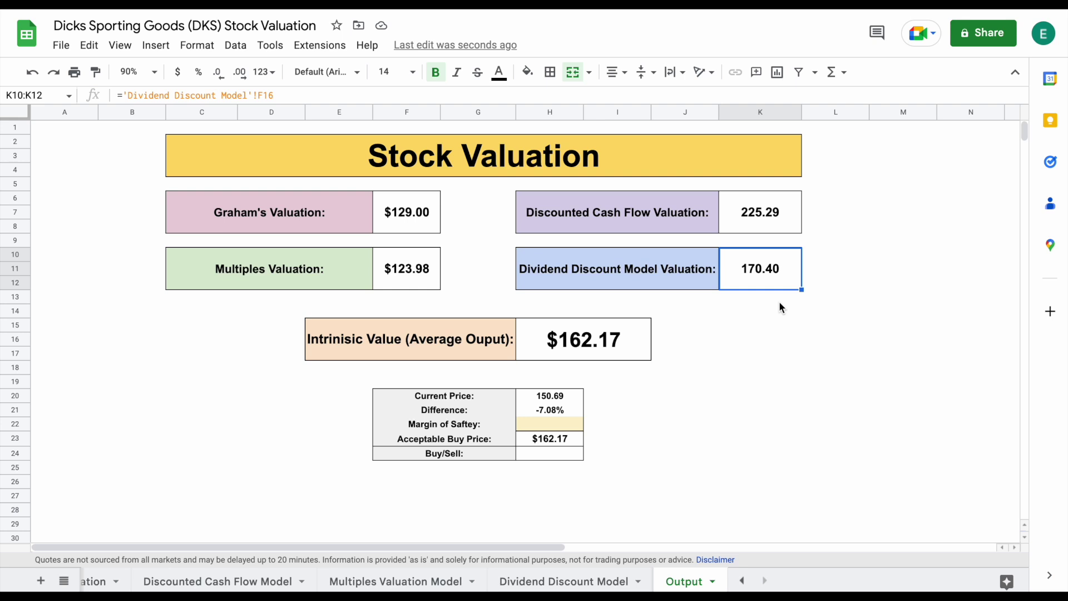
left_click_drag(465, 359, 550, 352)
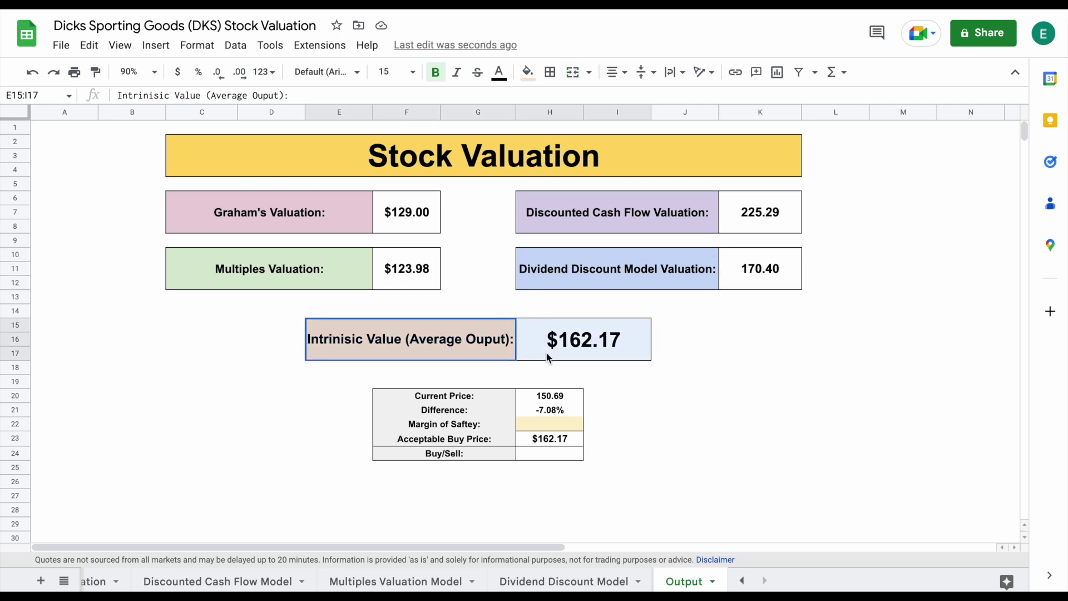
left_click(585, 343)
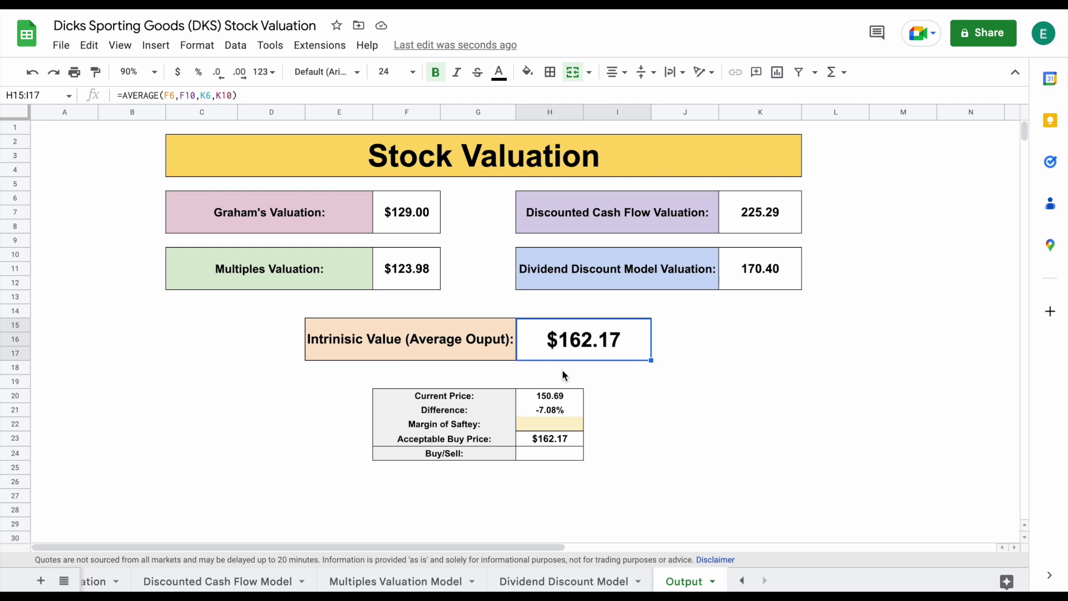
left_click_drag(473, 393, 567, 393)
Step: Enter a 10% margin of safety and inspect the H23 buy price and H24 Buy/Sell formulas
left_click(566, 428)
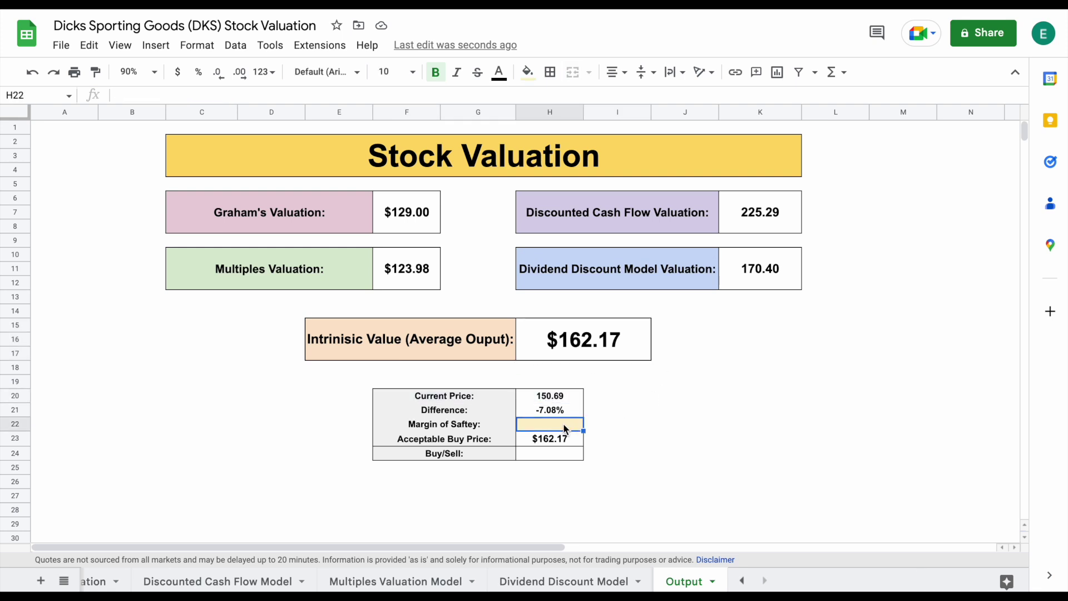
type("10%")
key("Return")
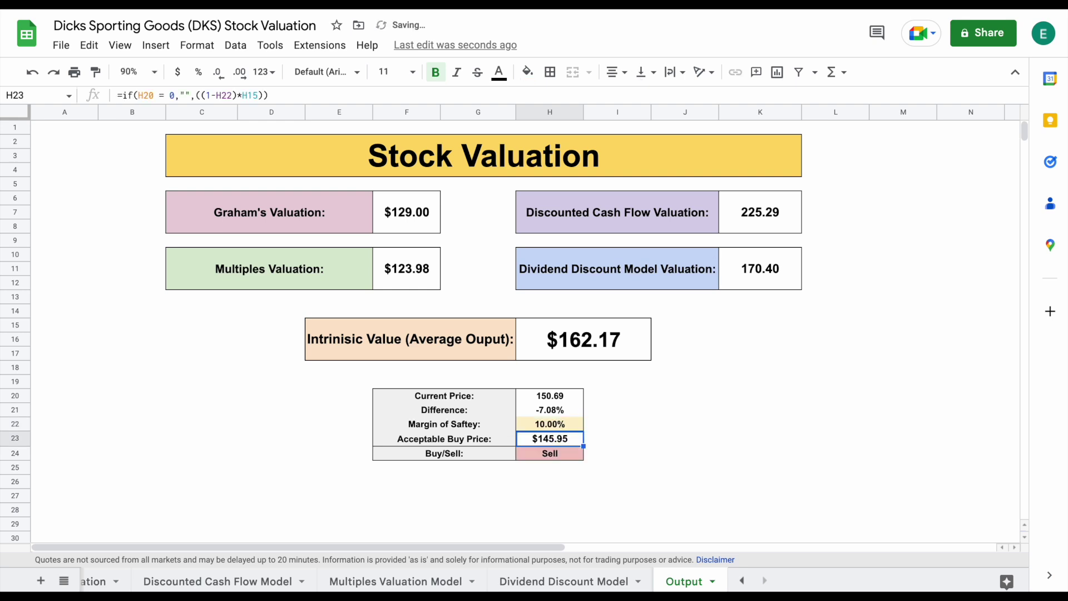
left_click(711, 428)
left_click_drag(480, 443, 541, 442)
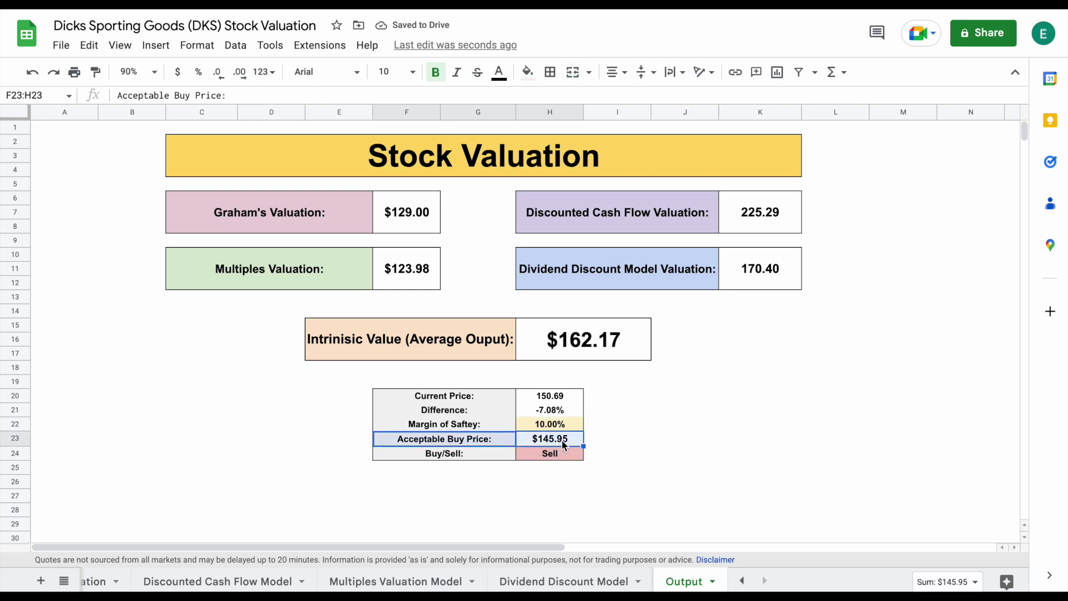
left_click(564, 440)
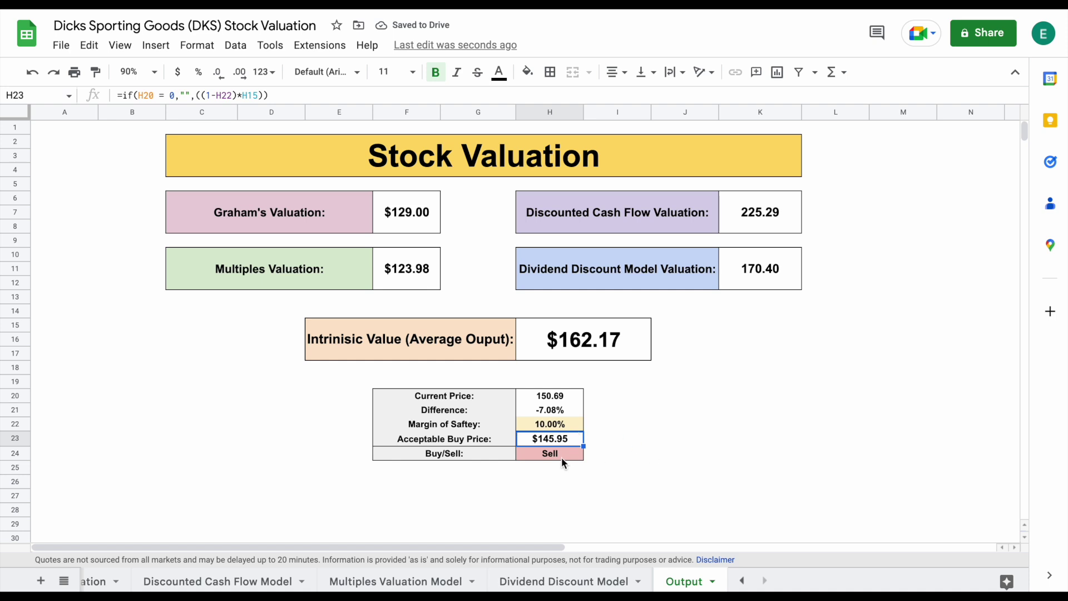
left_click(559, 453)
Step: Change the margin of safety to 20 and confirm the $129.73 buy price and Sell verdict
left_click(571, 425)
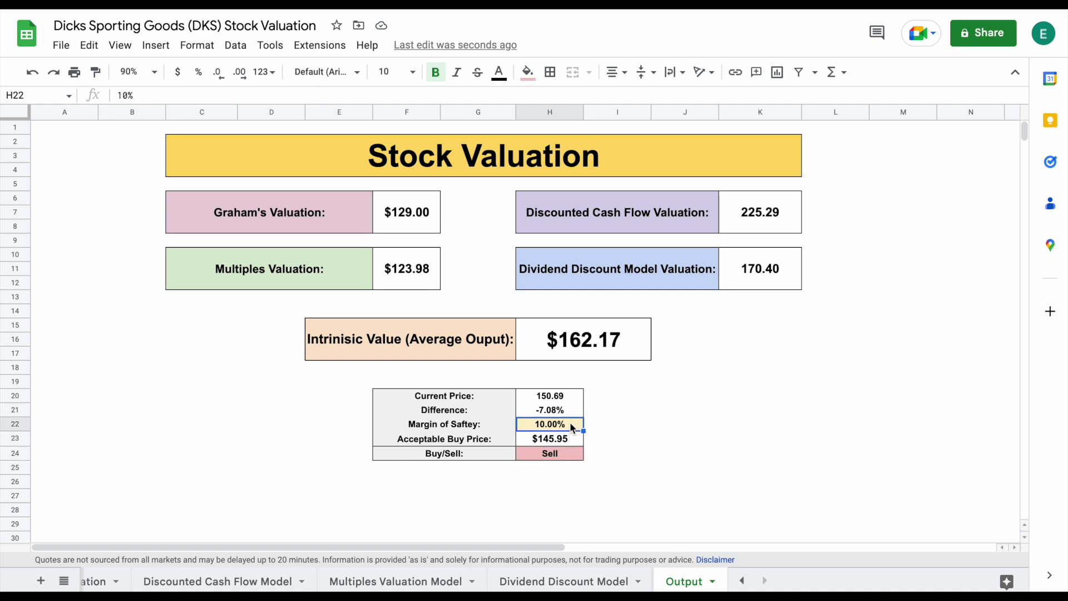
type("20")
key("Return")
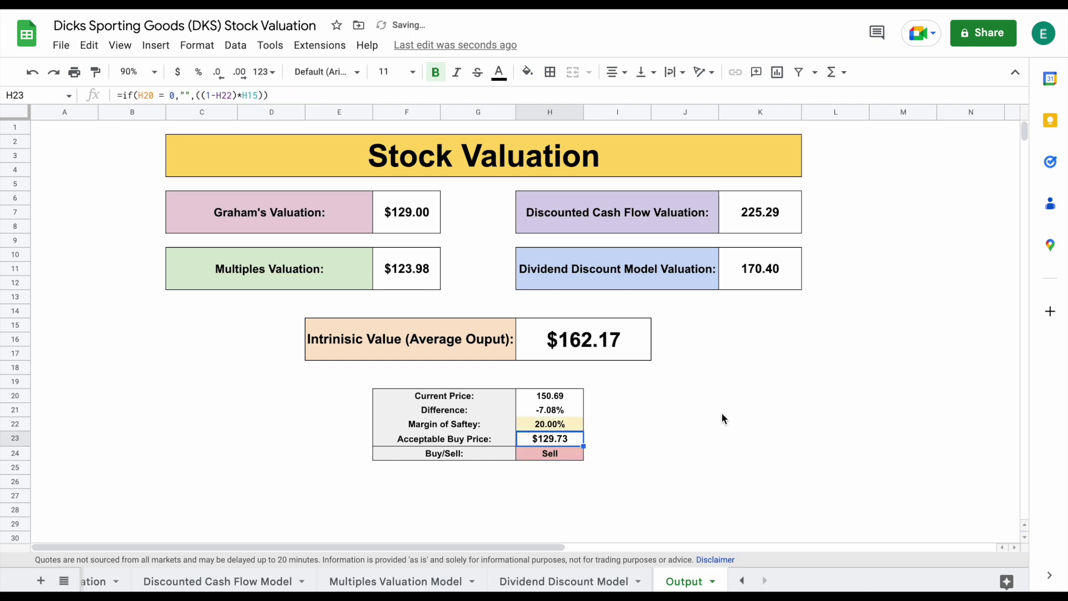
left_click(723, 415)
left_click_drag(488, 446, 556, 445)
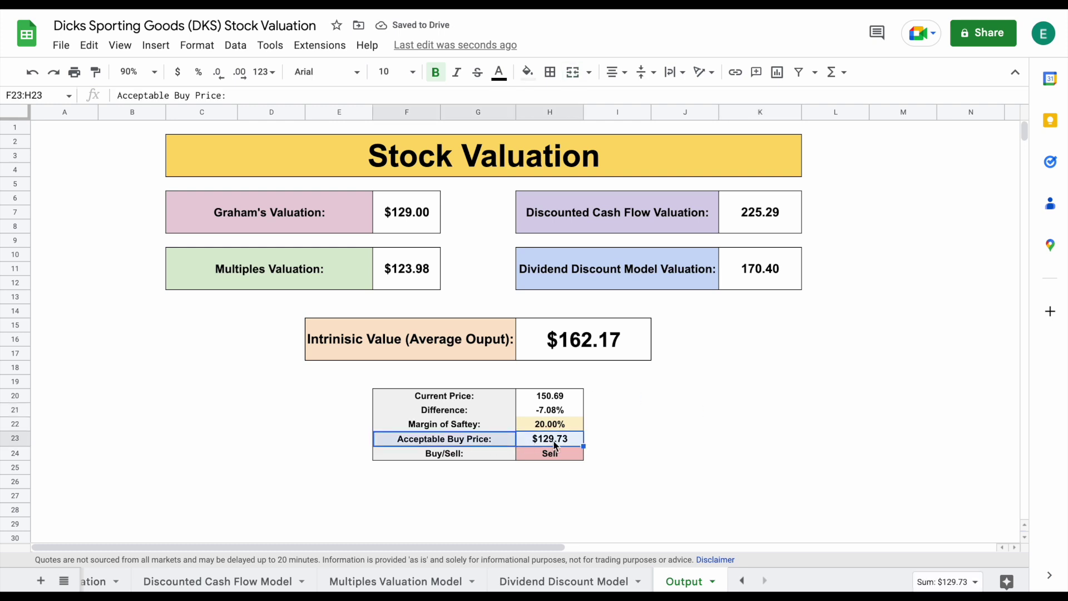
left_click(557, 445)
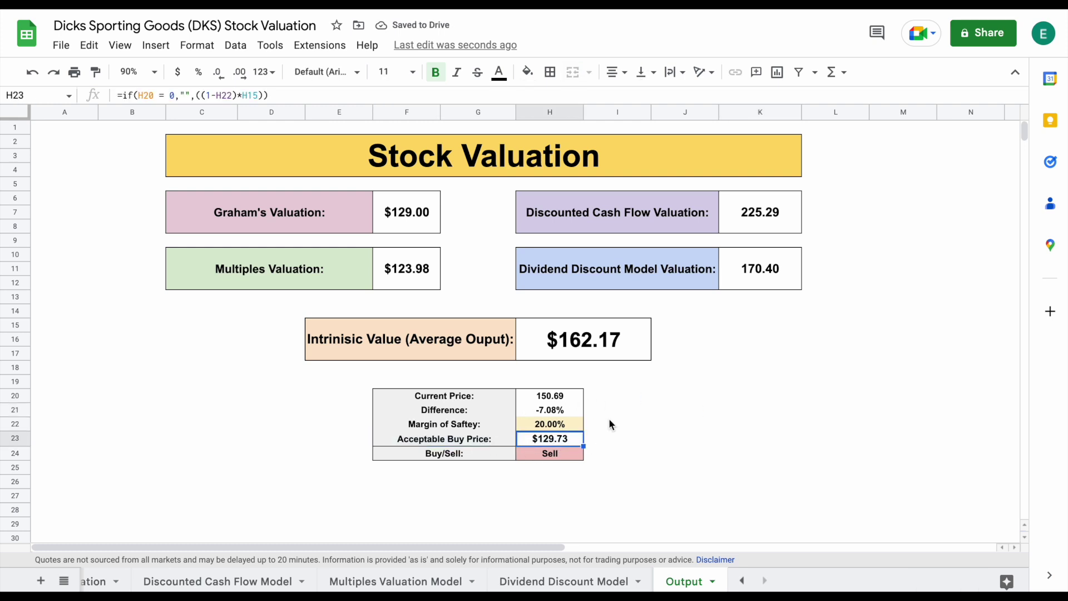
left_click_drag(490, 450, 551, 456)
left_click(704, 438)
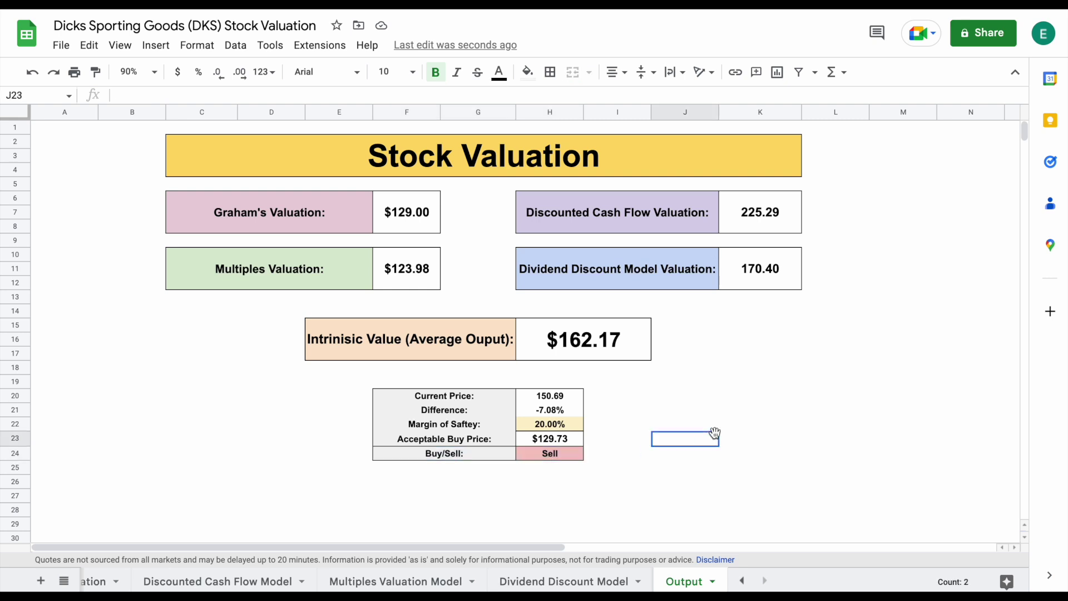
Step: Review the Output tab's model values: DCF 225.29, Dividend Discount 170.40, Graham's and Multiples
left_click(678, 224)
left_click_drag(726, 225, 775, 242)
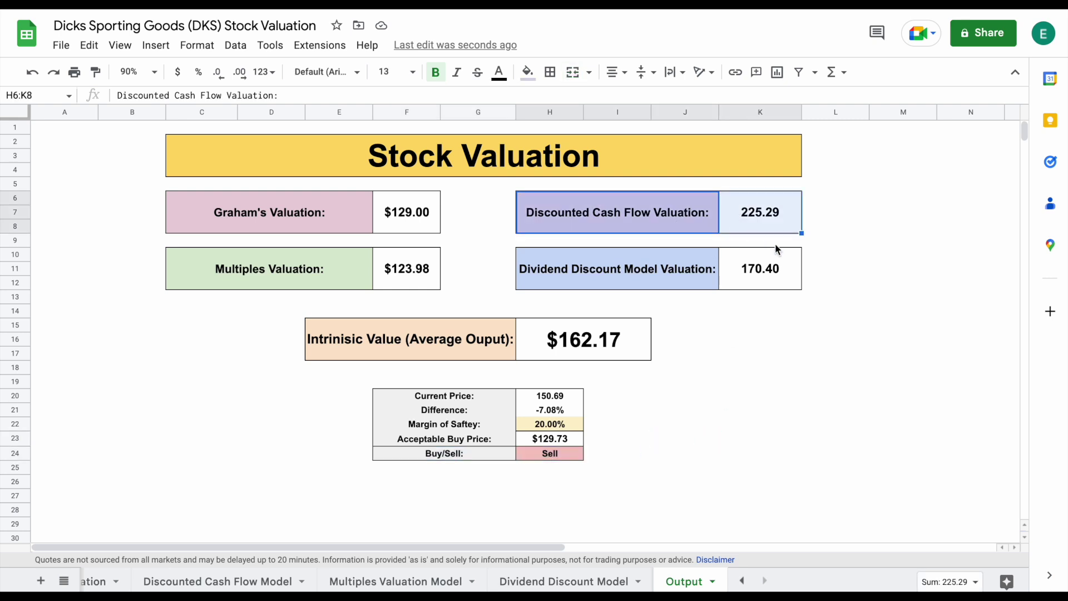
left_click_drag(670, 272, 772, 277)
left_click(771, 280)
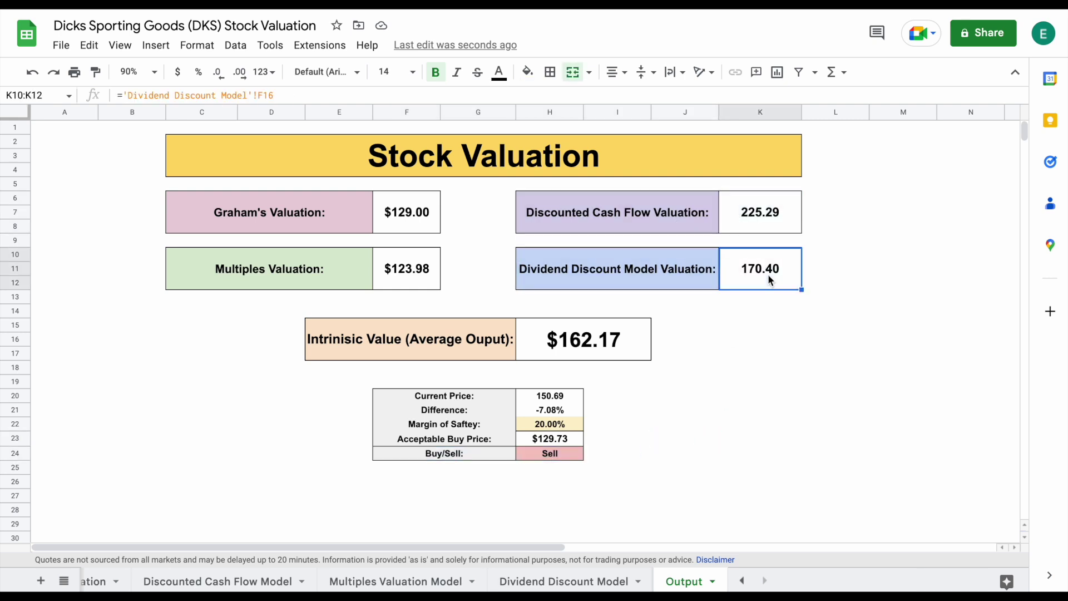
left_click(781, 227)
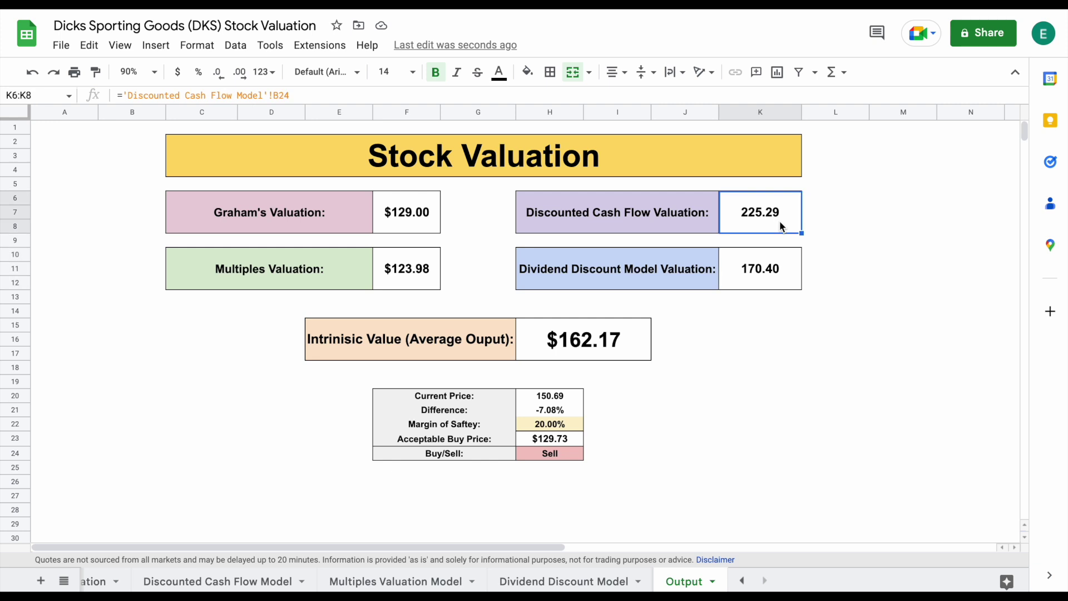
left_click_drag(350, 227, 386, 220)
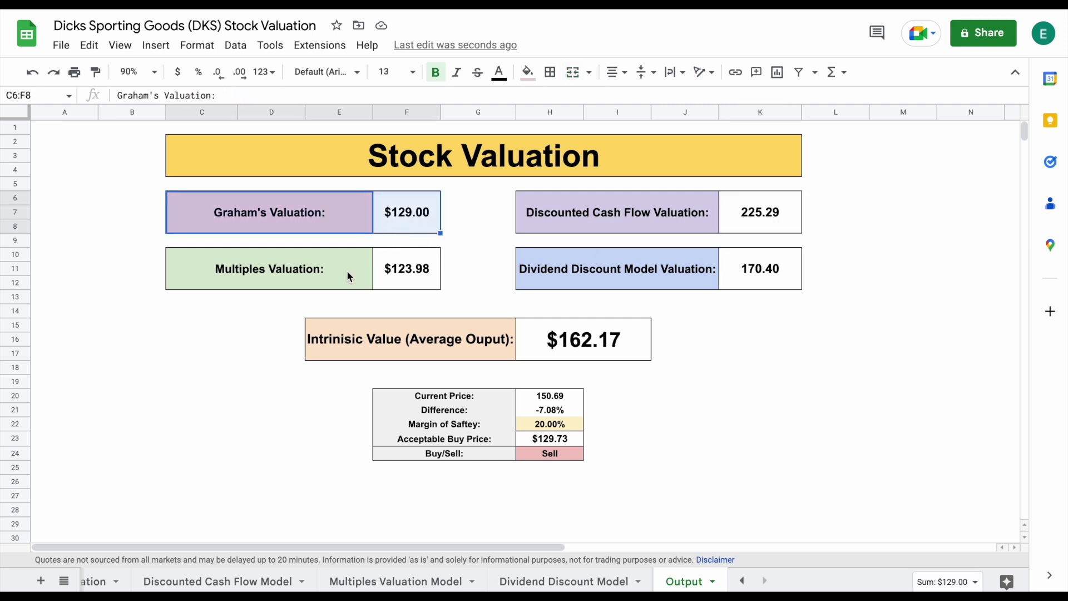
left_click_drag(351, 277, 398, 278)
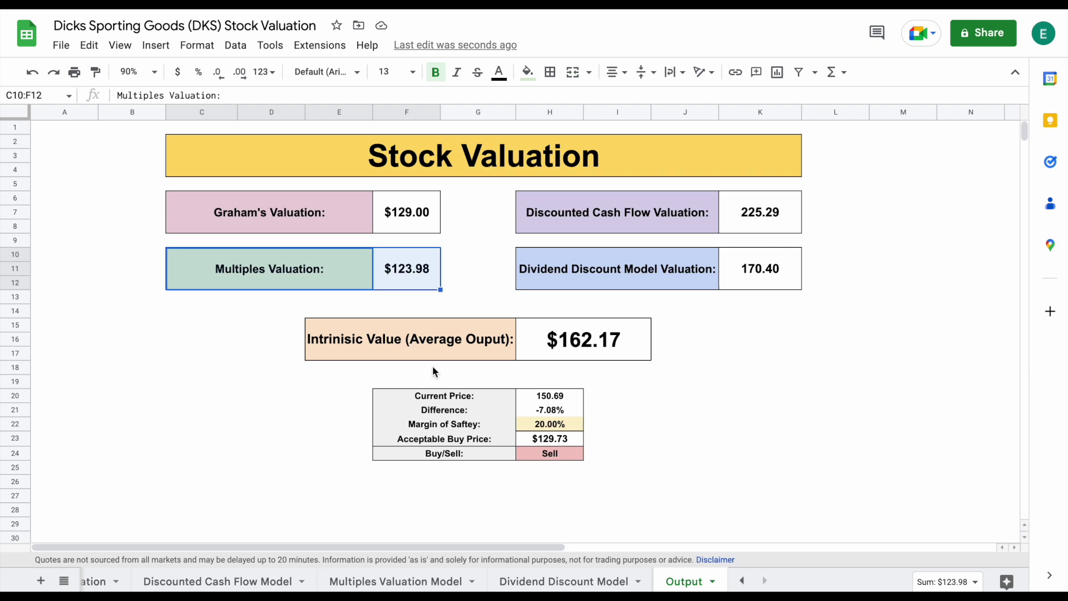
Step: Check the Multiples Valuation Model's average P/E (G12), median P/E and FIVE's 48.75, then return to Graham's Valuation
left_click(407, 573)
left_click(752, 271)
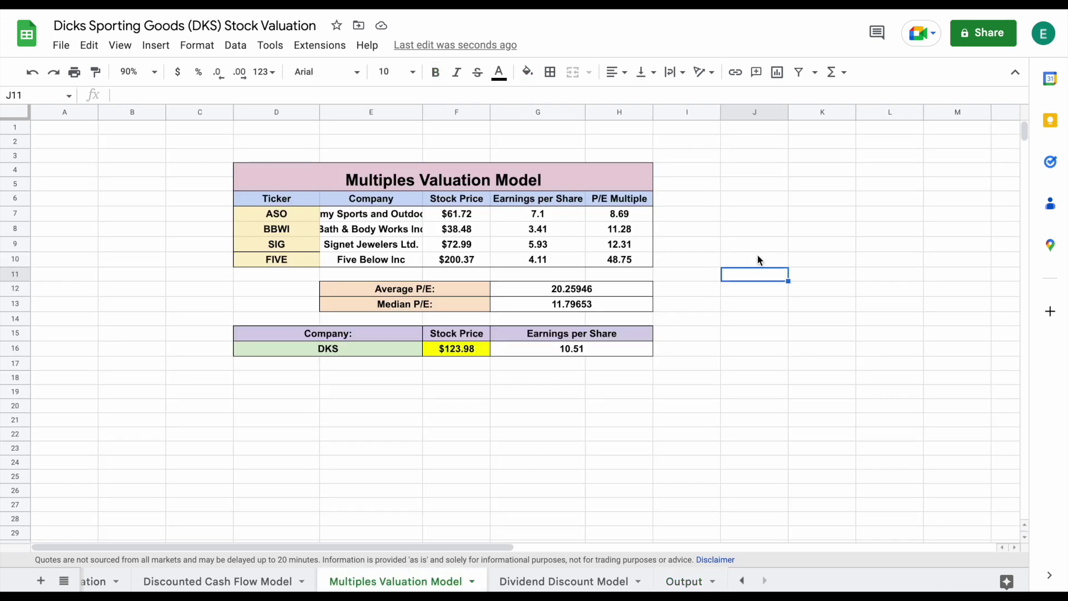
left_click_drag(460, 306, 543, 310)
left_click(542, 309)
left_click(546, 288)
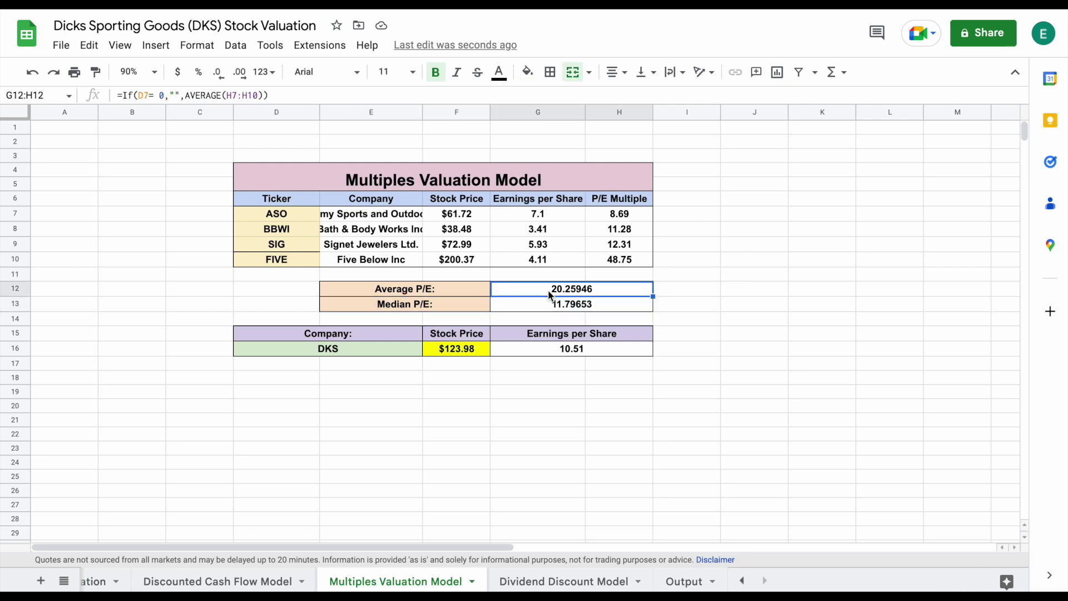
left_click(622, 261)
left_click(744, 269)
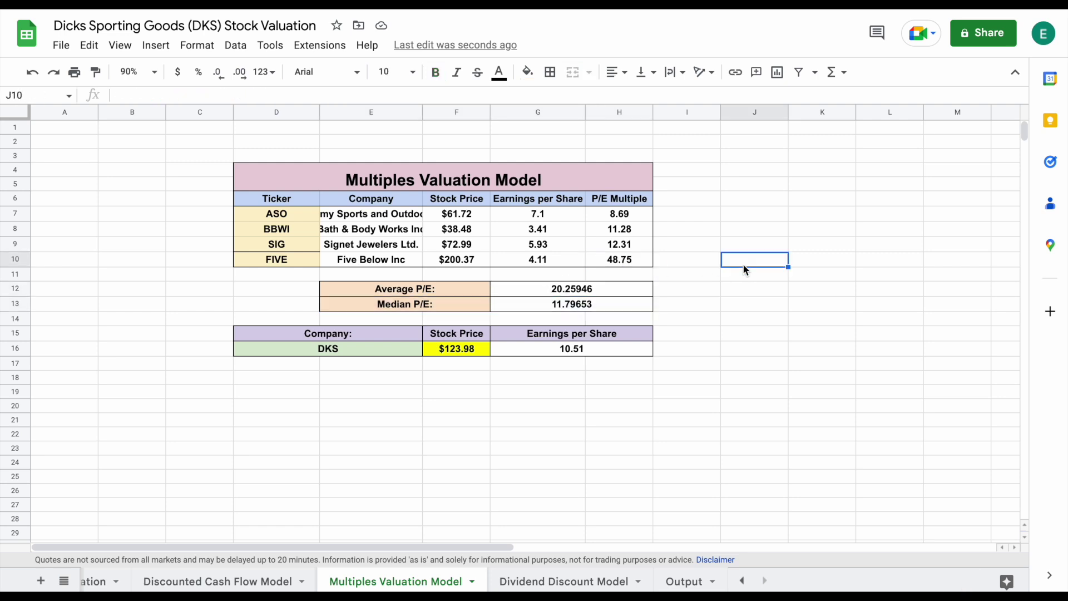
left_click(97, 579)
Step: Glance through the Stock Screener sheet, then go back to Graham's Valuation
left_click(743, 581)
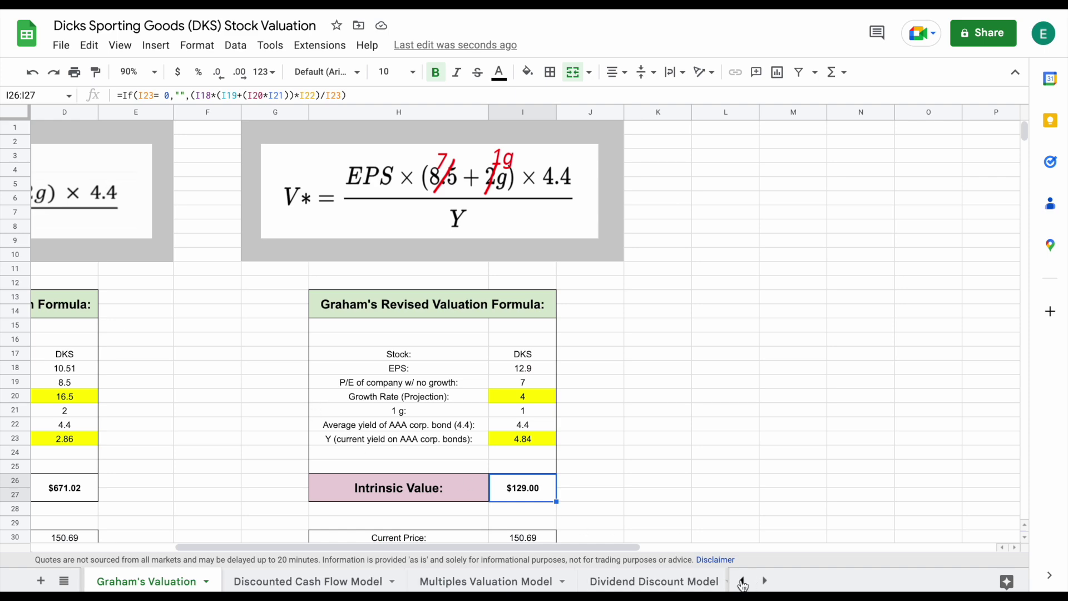
left_click(143, 580)
scroll(334, 405, "down", 1)
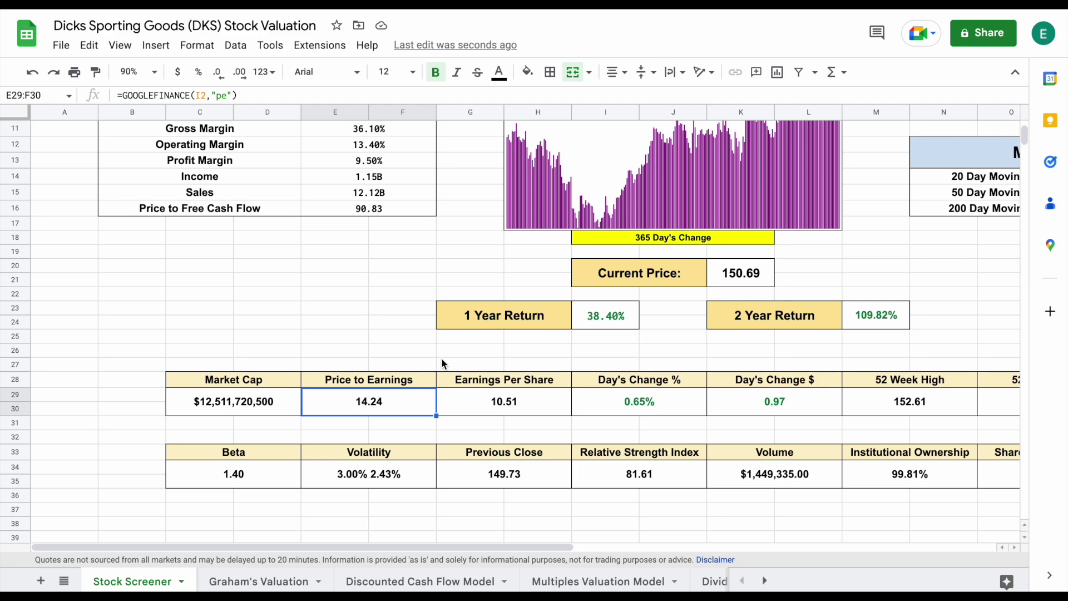
scroll(442, 359, "up", 2)
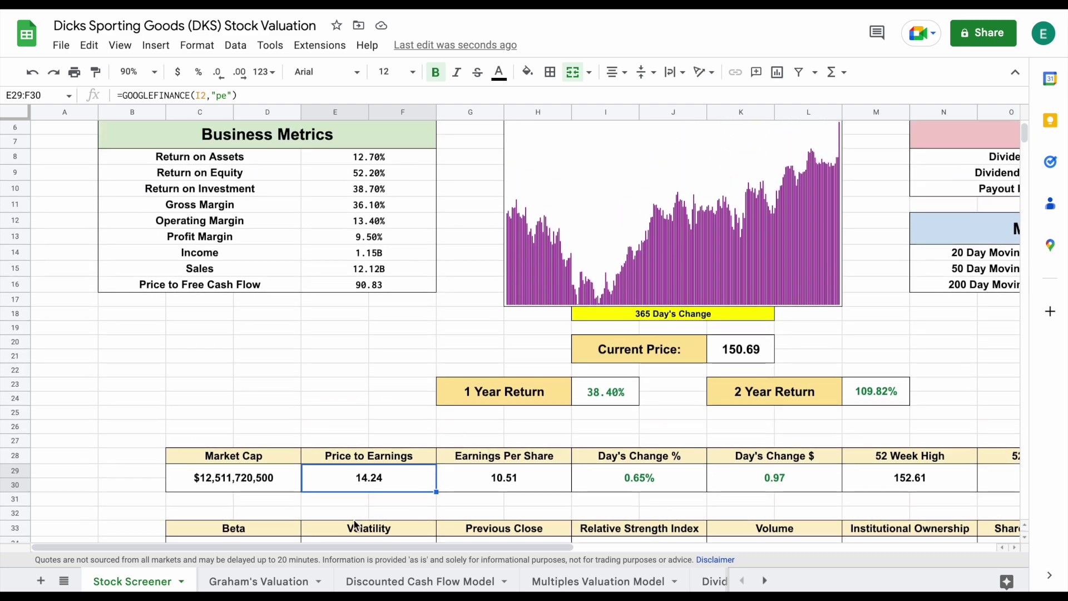
left_click(274, 581)
Step: Lower the AAA corporate bond yield from 4.84 to 3, raising Graham's value to $208.12
left_click(686, 397)
left_click(458, 445)
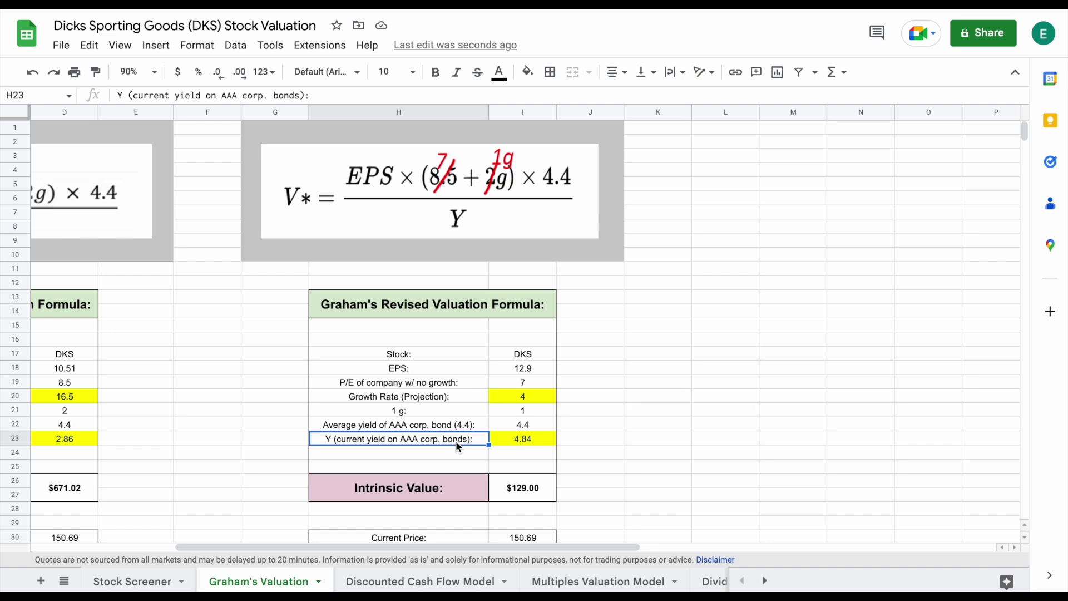
left_click(530, 439)
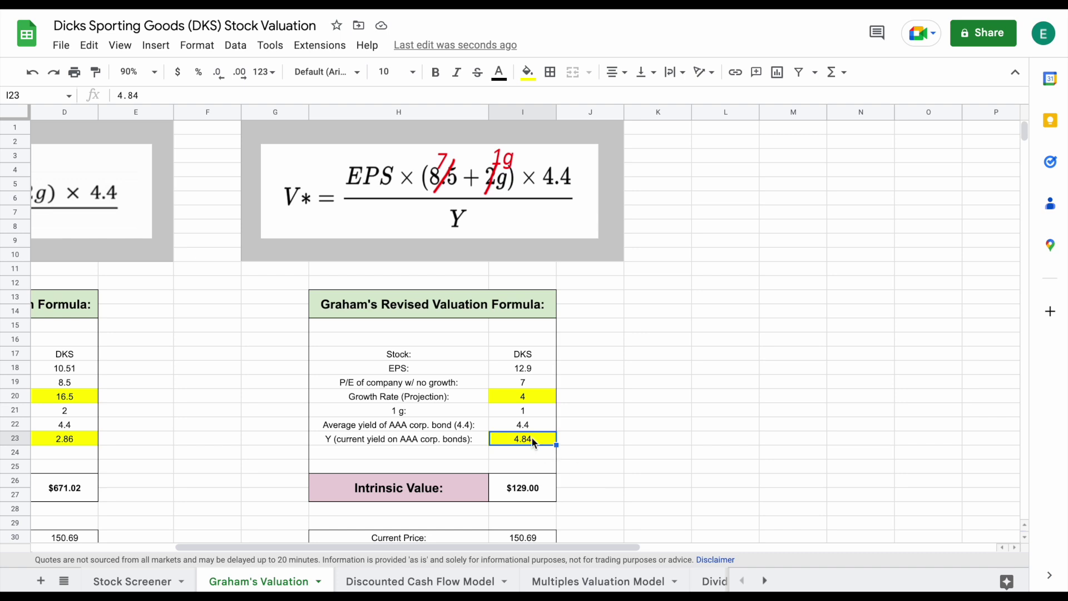
type("3")
key("Return")
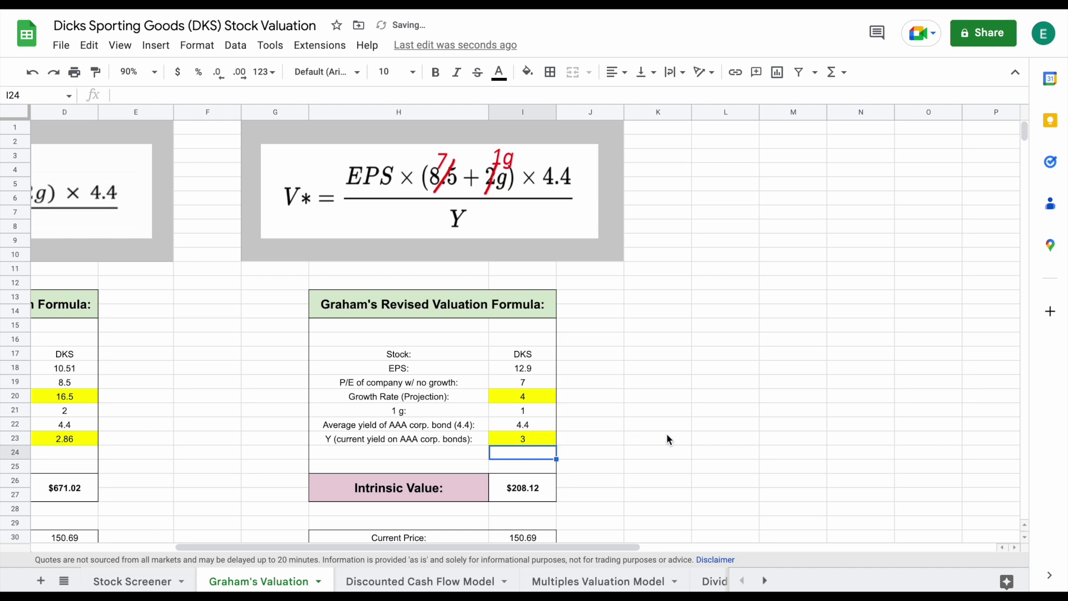
left_click(670, 438)
left_click_drag(456, 493, 498, 495)
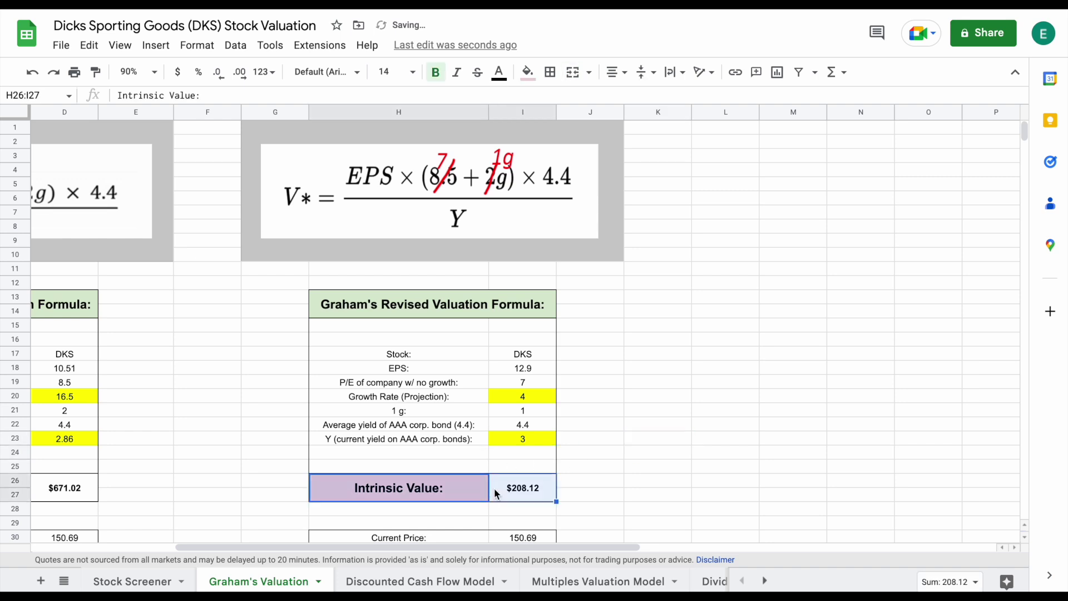
left_click(766, 581)
Step: On the Output sheet, inspect the formula averaging the four models' intrinsic values
left_click(684, 581)
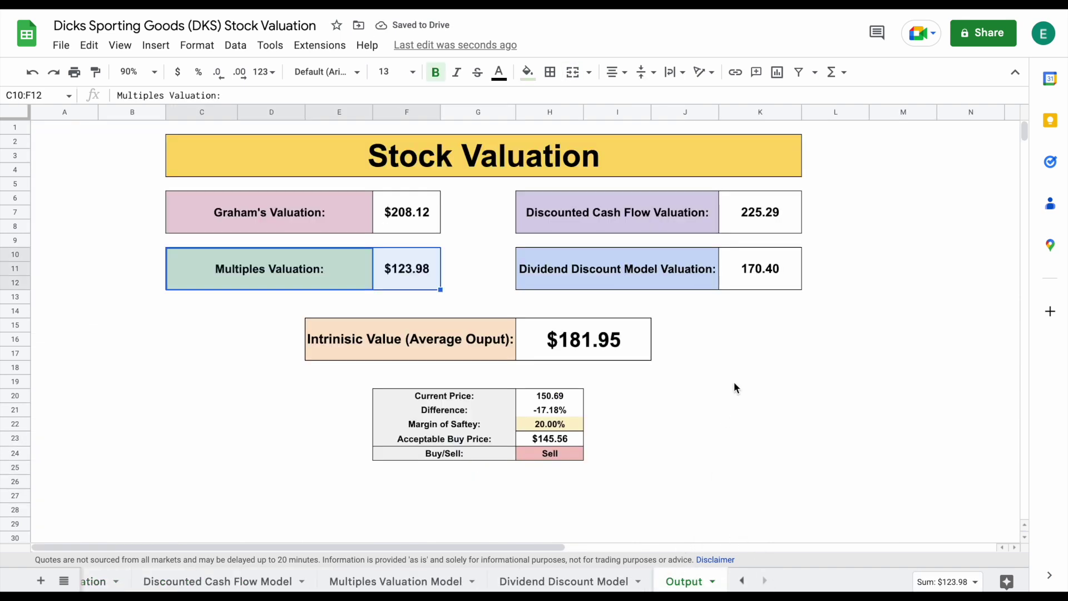
left_click(751, 383)
left_click(473, 343)
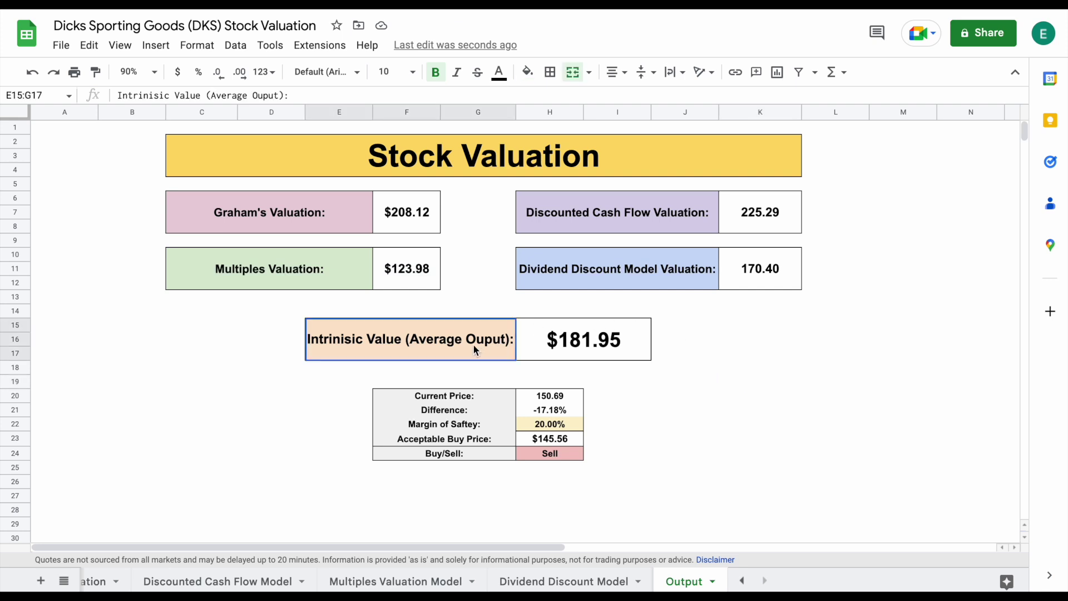
left_click(593, 357)
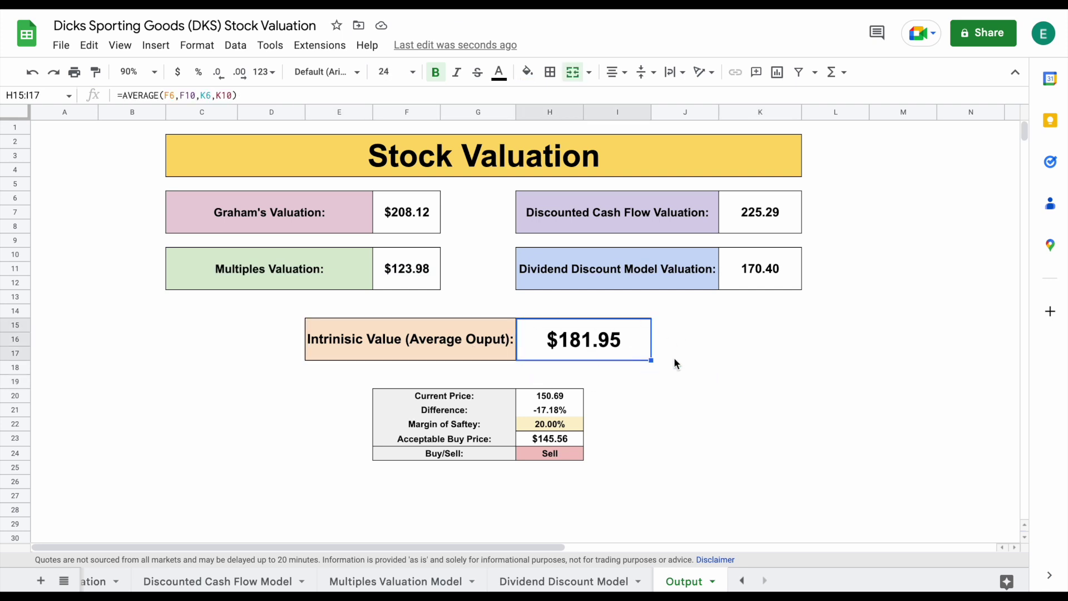
Step: Set the margin of safety in H22 to 10%, giving a $163.75 buy price and a Buy signal
left_click(562, 426)
type("10")
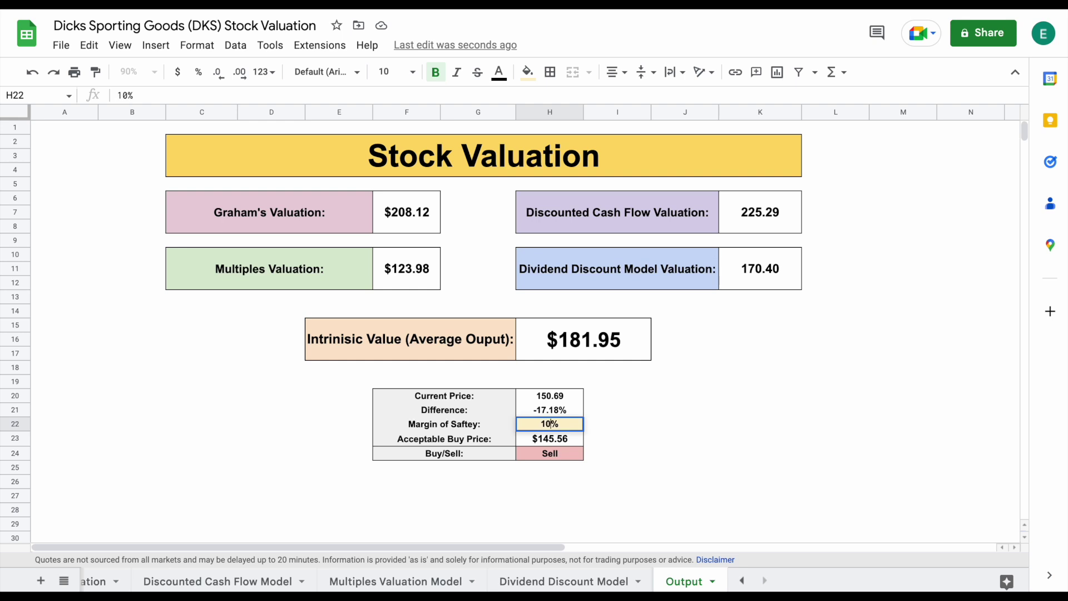
key("Return")
left_click(648, 424)
left_click_drag(485, 440, 569, 452)
left_click(571, 452)
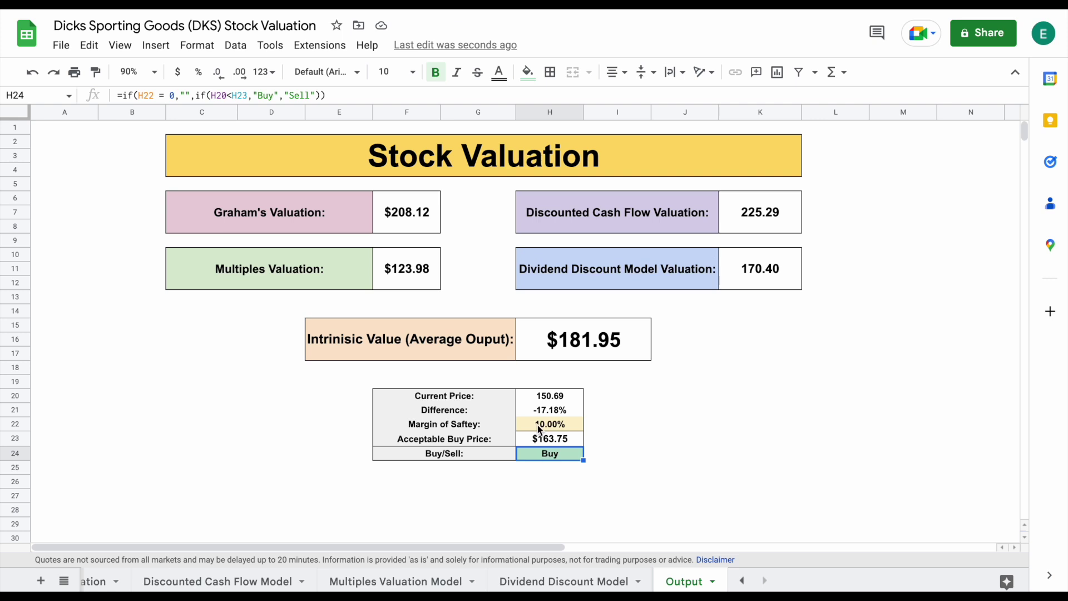
left_click(677, 414)
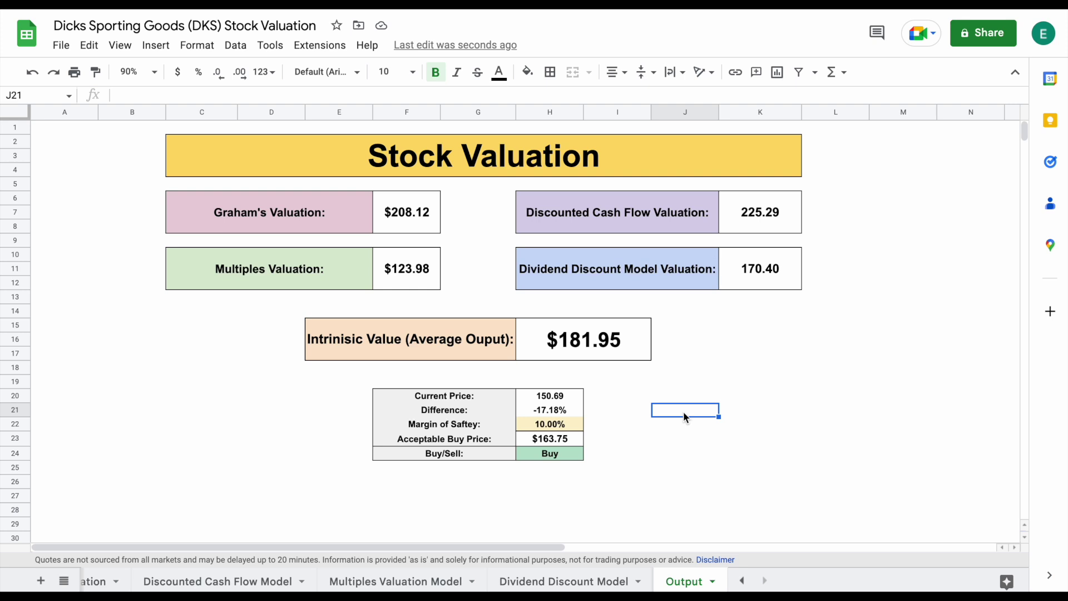